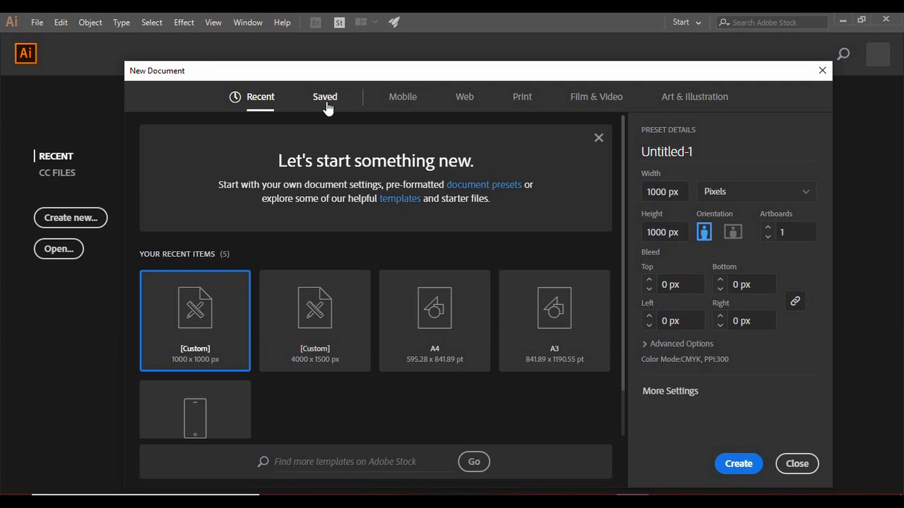
Examine the blank document presets and templates for Mobile, Web, Print, Film & Video, and Art & Illustration.
{"action": "left_click", "coordinate": [402, 98]}
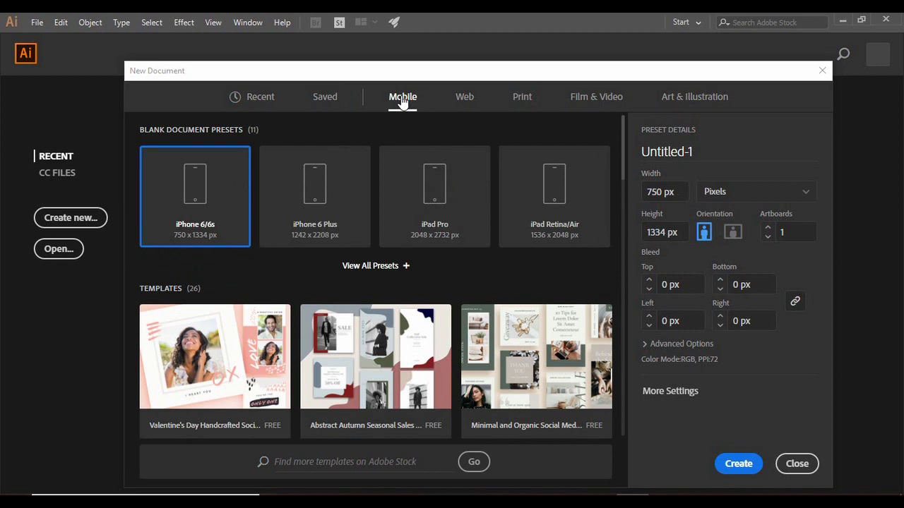
{"action": "left_click", "coordinate": [333, 196]}
{"action": "left_click", "coordinate": [431, 198]}
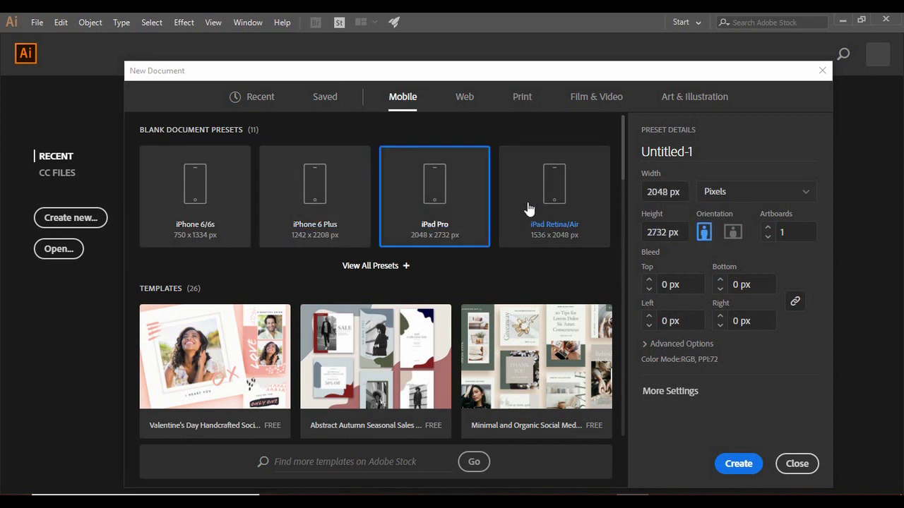
{"action": "left_click", "coordinate": [466, 99]}
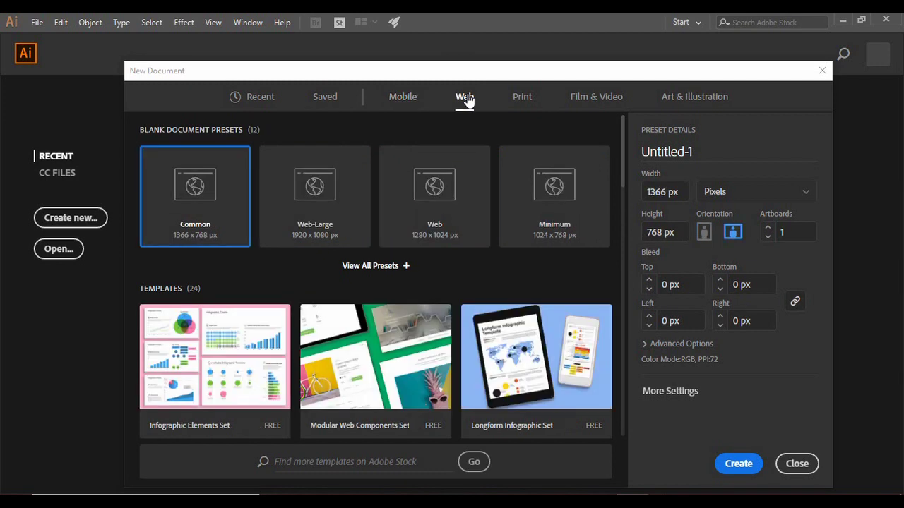
{"action": "left_click", "coordinate": [529, 106]}
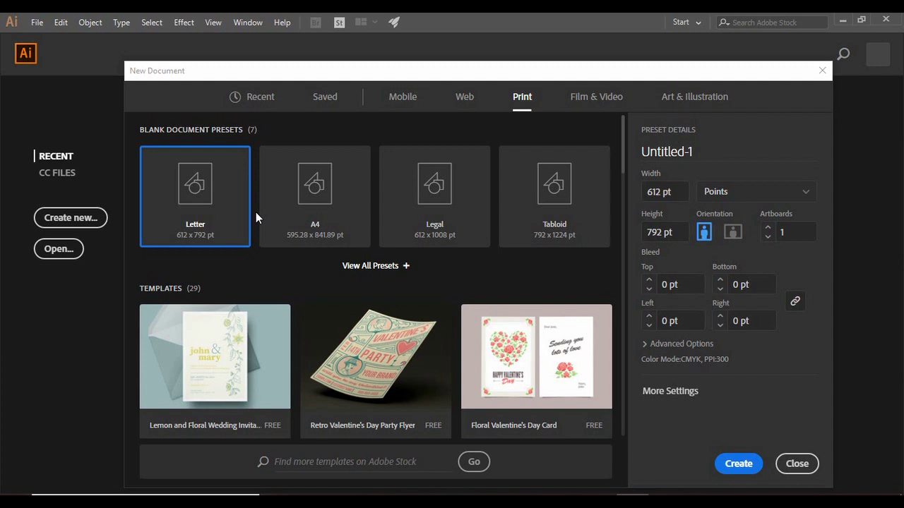
{"action": "left_click", "coordinate": [582, 105]}
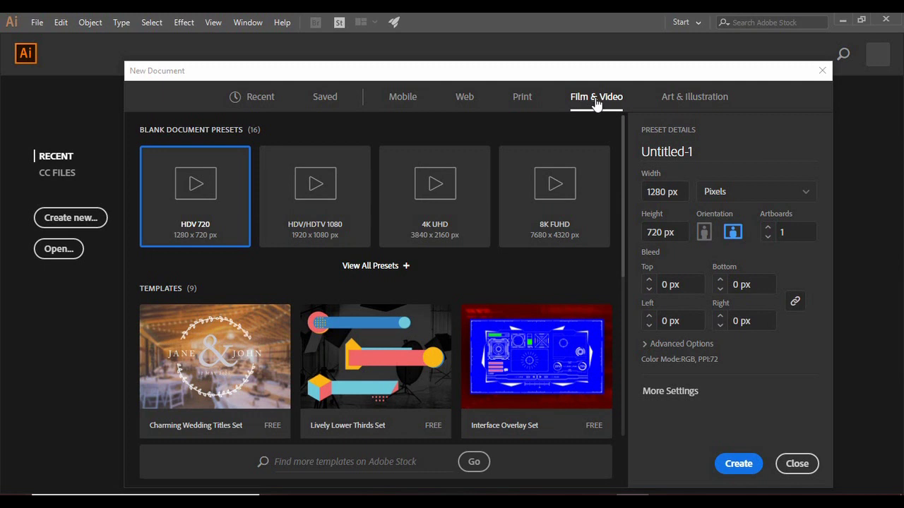
{"action": "left_click", "coordinate": [678, 105]}
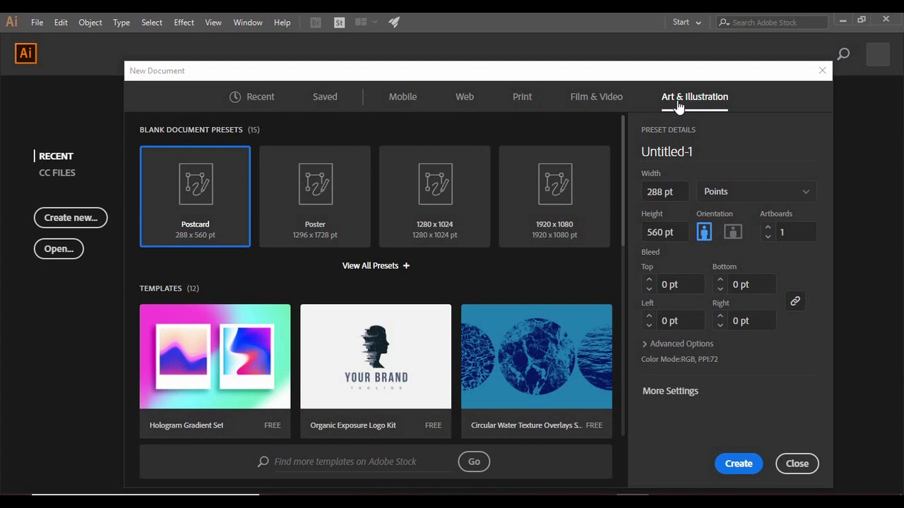
{"action": "left_click_drag", "start_coordinate": [622, 185], "coordinate": [632, 248]}
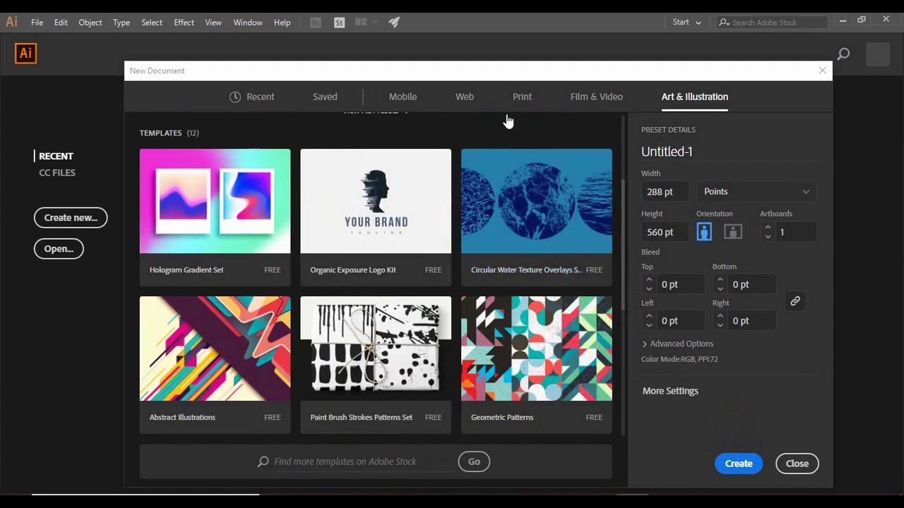
{"action": "left_click", "coordinate": [522, 98]}
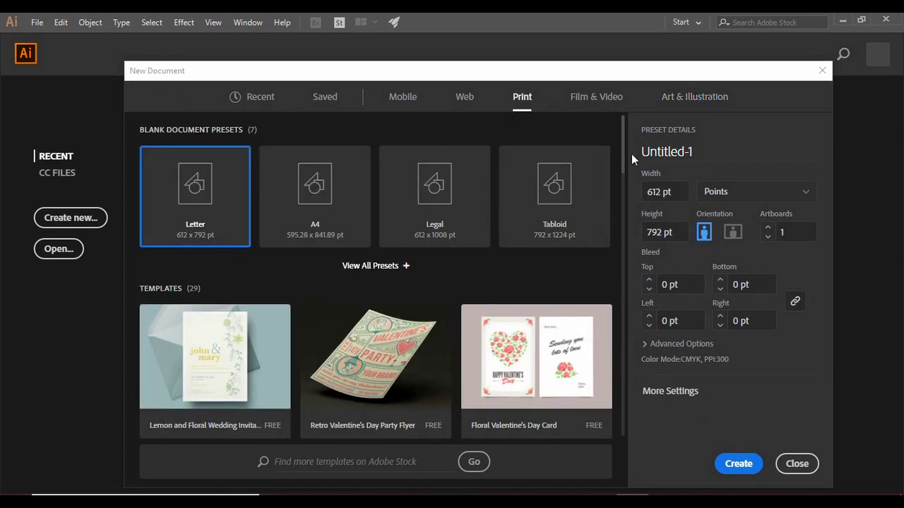
{"action": "left_click_drag", "start_coordinate": [624, 153], "coordinate": [630, 385]}
Create a document from the recent custom 1000 x 1000 px preset, with a 1 px bleed on all sides.
{"action": "left_click", "coordinate": [263, 108]}
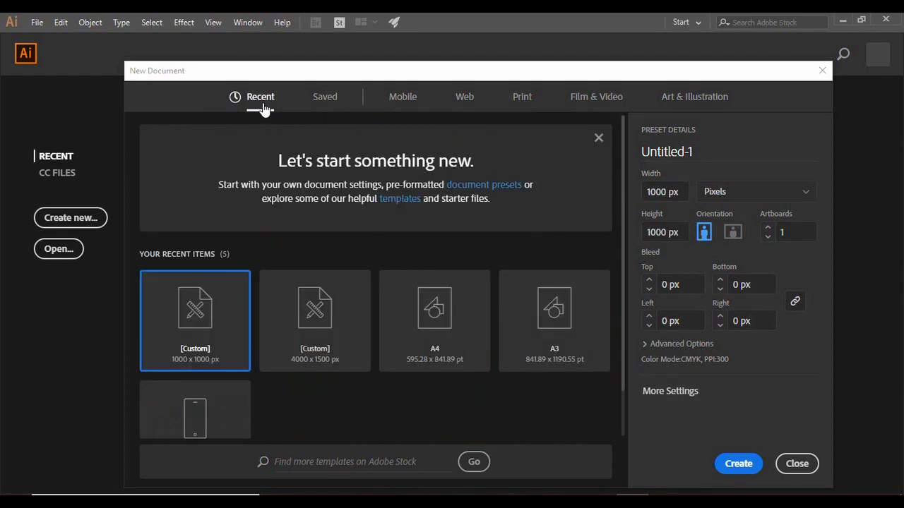
{"action": "left_click", "coordinate": [647, 191]}
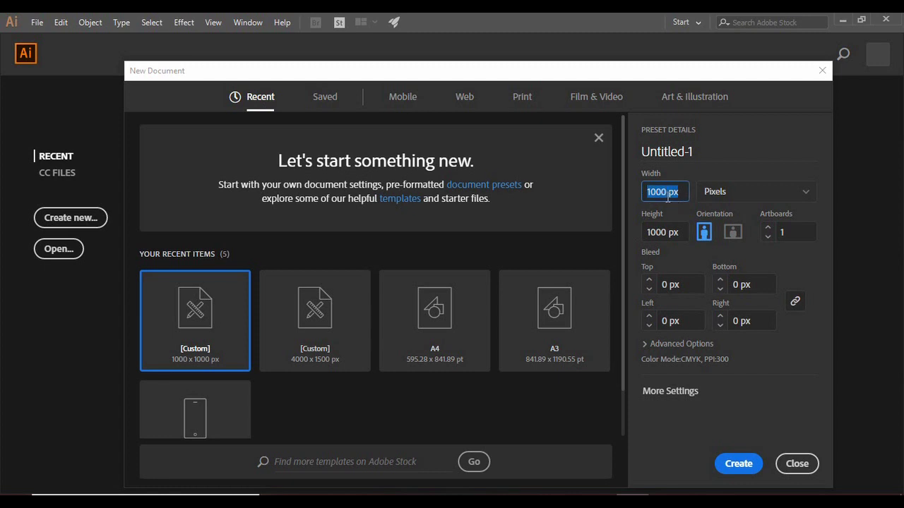
{"action": "left_click", "coordinate": [648, 233]}
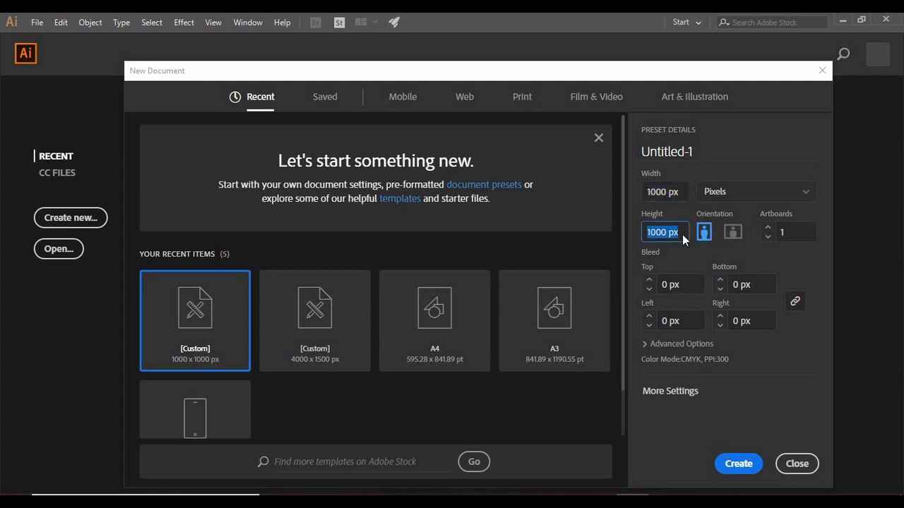
{"action": "left_click", "coordinate": [741, 194]}
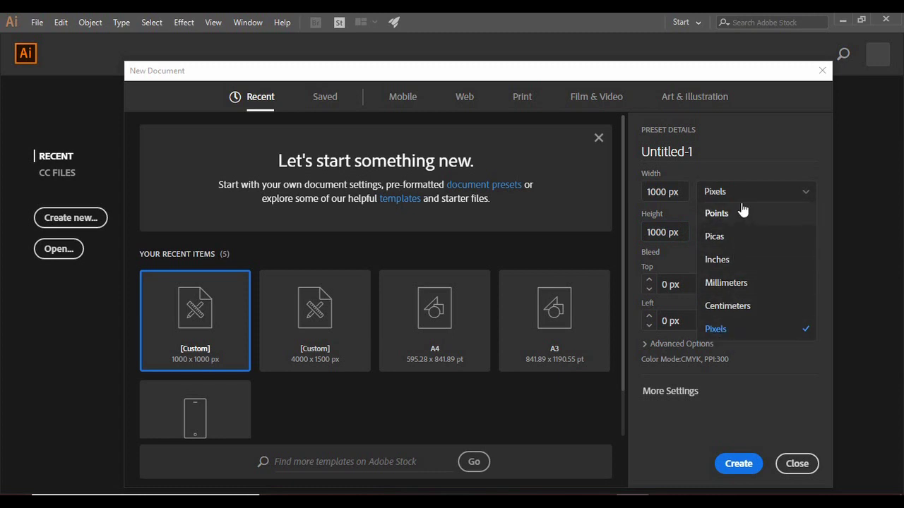
{"action": "left_click", "coordinate": [740, 193]}
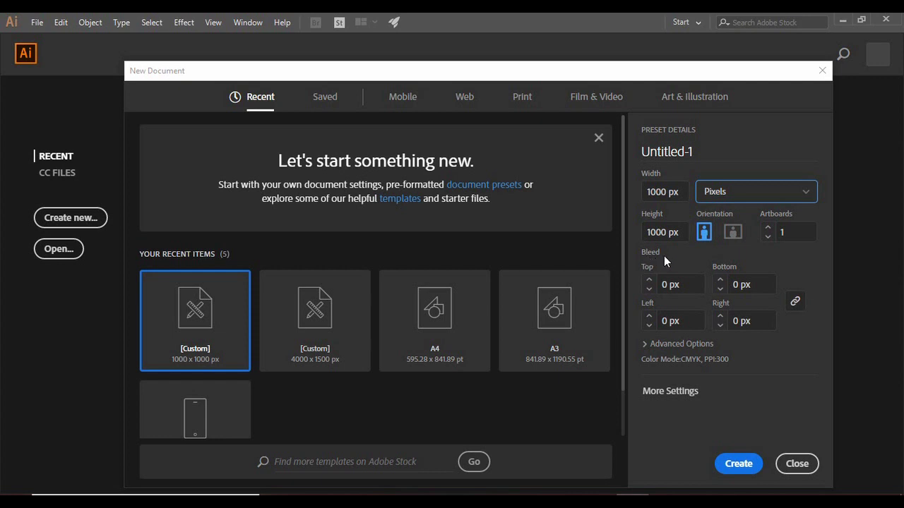
{"action": "left_click", "coordinate": [648, 281]}
{"action": "left_click", "coordinate": [649, 289]}
{"action": "left_click", "coordinate": [648, 280]}
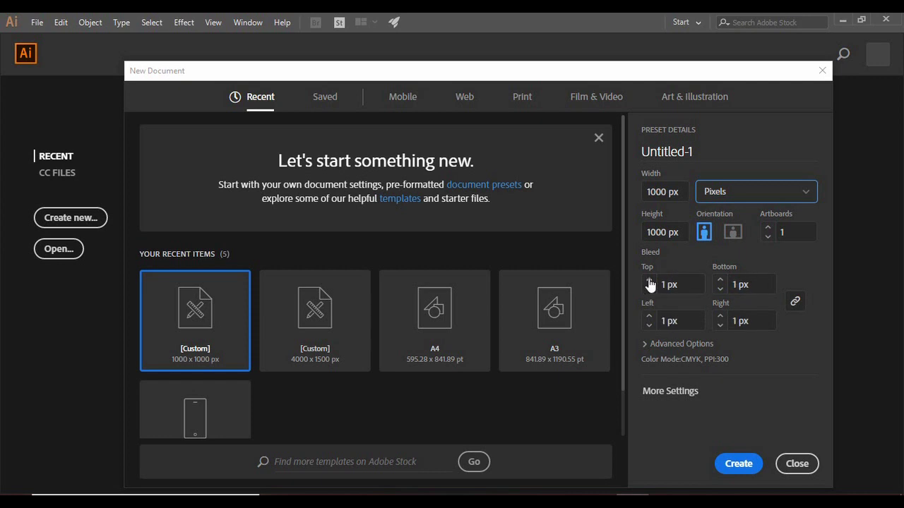
{"action": "left_click", "coordinate": [734, 469]}
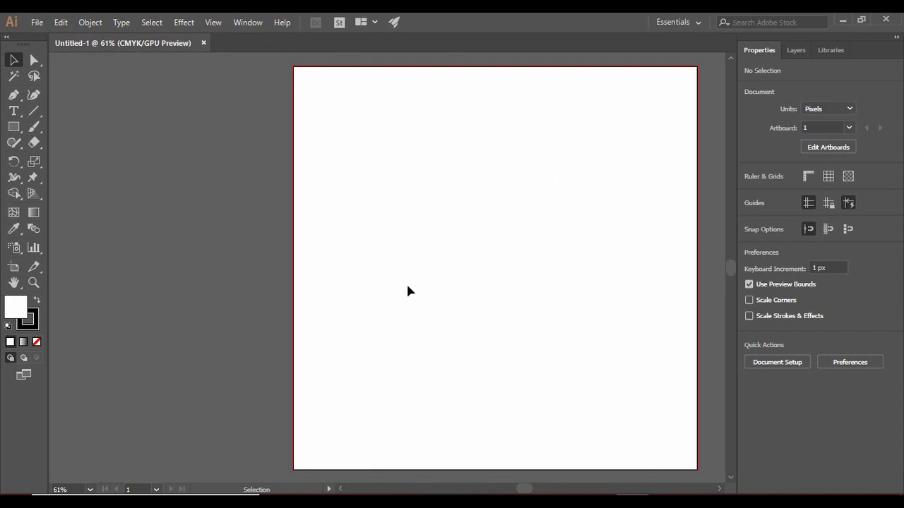
Zoom the artboard view out and in through several magnifications, finishing at 33.33%.
{"action": "key", "text": "ctrl+minus"}
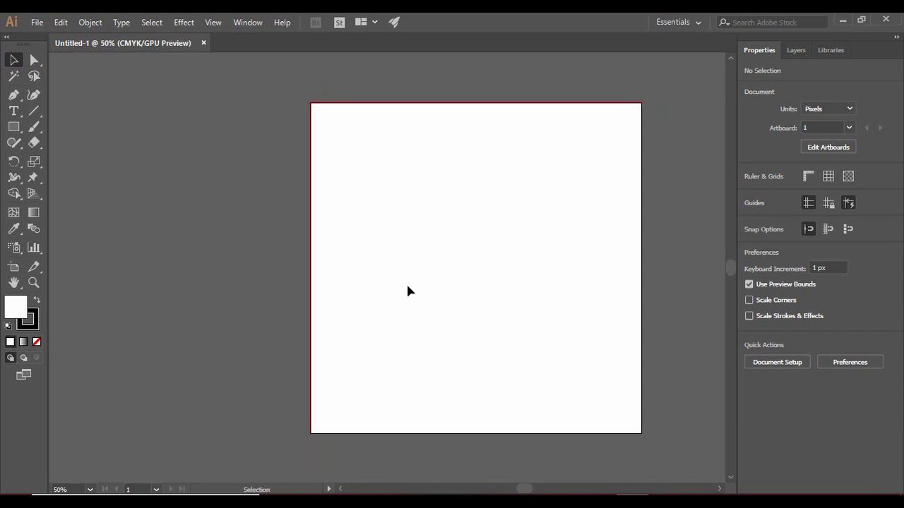
{"action": "key", "text": "ctrl+minus"}
{"action": "key", "text": "ctrl+minus"}
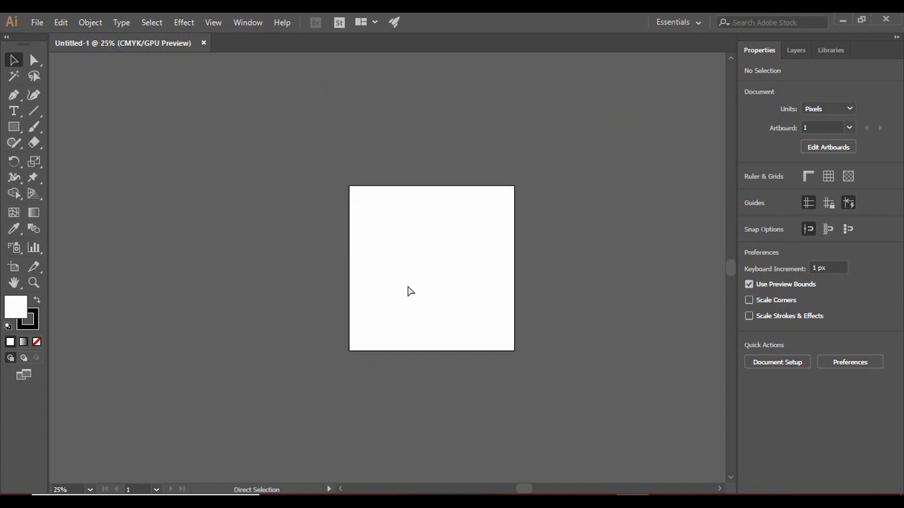
{"action": "key", "text": "ctrl+plus"}
{"action": "key", "text": "ctrl+plus"}
{"action": "key", "text": "ctrl+plus"}
{"action": "key", "text": "ctrl+minus"}
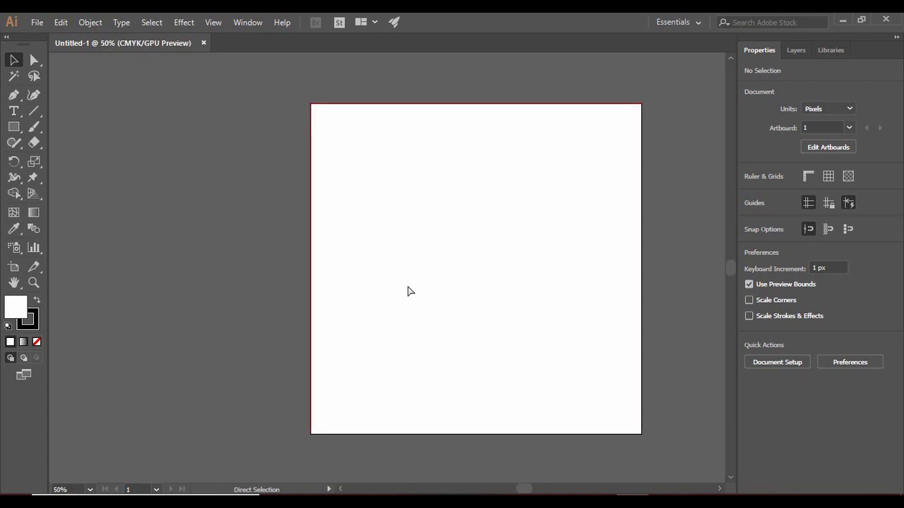
{"action": "key", "text": "ctrl+minus"}
{"action": "key", "text": "ctrl+minus"}
{"action": "key", "text": "ctrl+minus"}
{"action": "key", "text": "ctrl+minus"}
{"action": "key", "text": "ctrl+minus"}
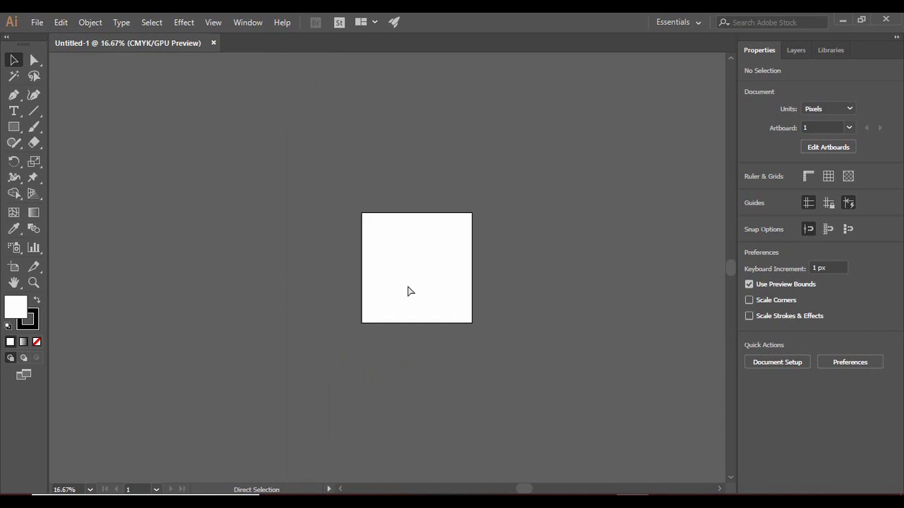
{"action": "key", "text": "ctrl+minus"}
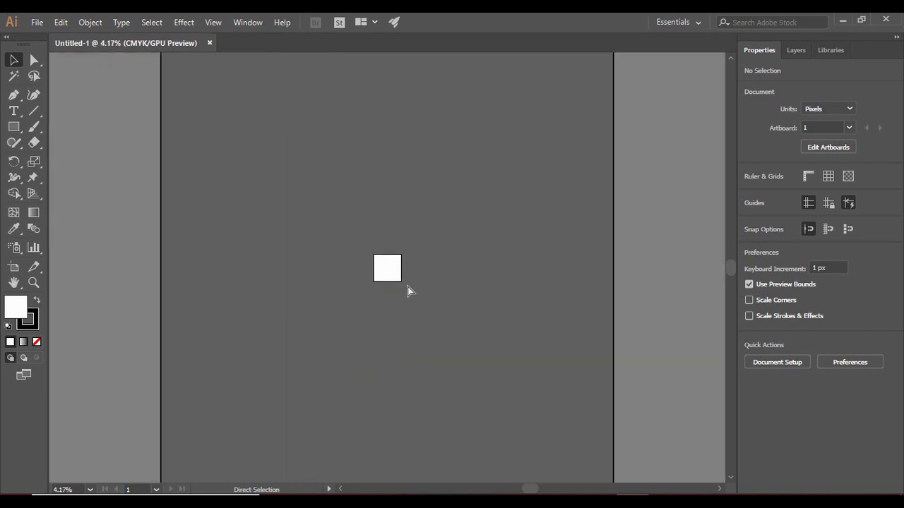
{"action": "key", "text": "ctrl+plus"}
{"action": "key", "text": "ctrl+plus"}
{"action": "key", "text": "ctrl+plus"}
{"action": "key", "text": "ctrl+plus"}
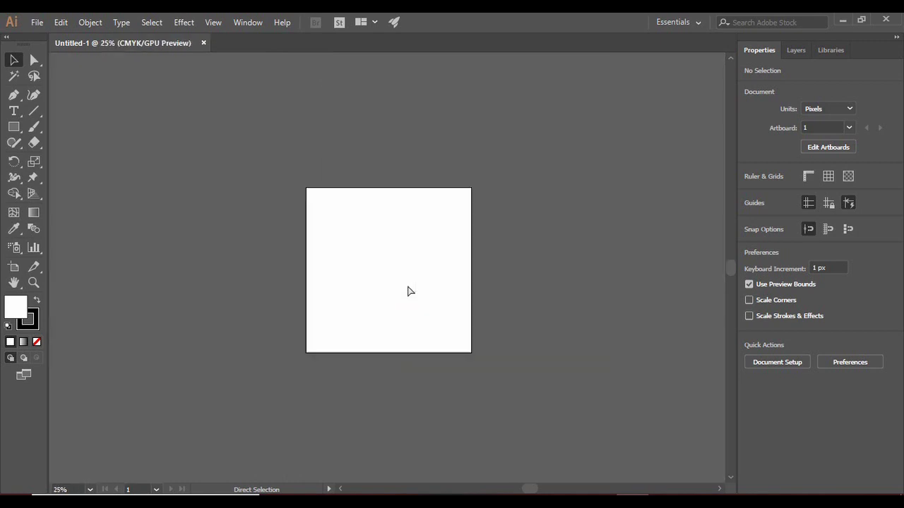
{"action": "key", "text": "ctrl+plus"}
{"action": "key", "text": "ctrl+plus"}
{"action": "key", "text": "ctrl+plus"}
{"action": "key", "text": "ctrl+plus"}
{"action": "key", "text": "ctrl+plus"}
{"action": "key", "text": "ctrl+plus"}
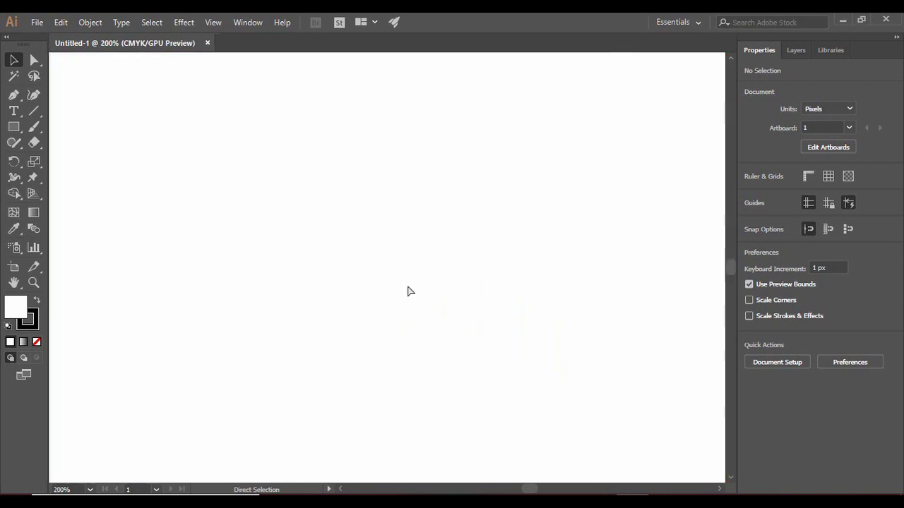
{"action": "key", "text": "ctrl+minus"}
{"action": "key", "text": "ctrl+minus"}
{"action": "key", "text": "ctrl+minus"}
{"action": "key", "text": "ctrl+minus"}
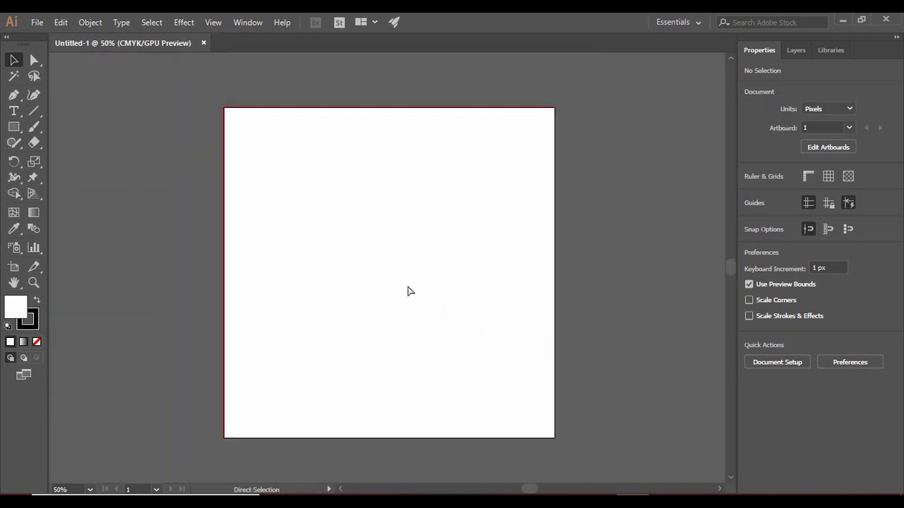
{"action": "key", "text": "ctrl+minus"}
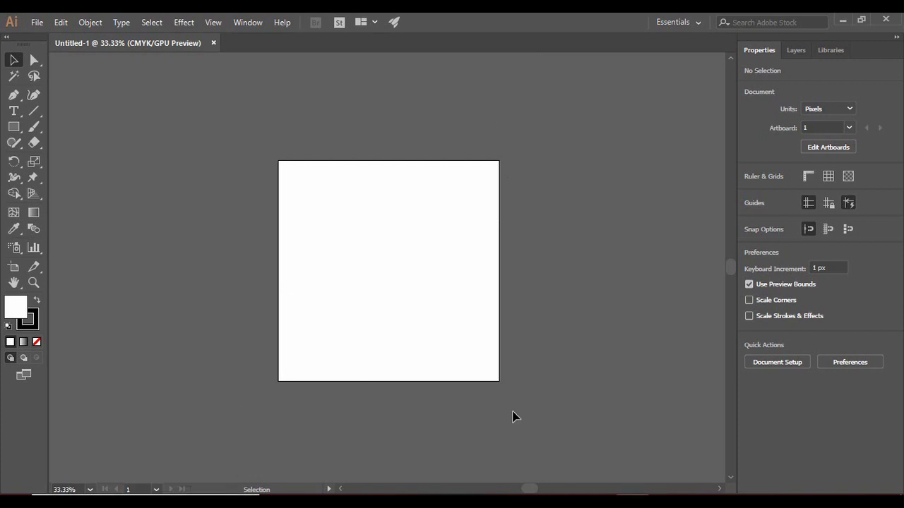
Check the artboard navigation list and pan the canvas horizontally and vertically.
{"action": "left_click", "coordinate": [156, 490]}
{"action": "left_click", "coordinate": [169, 479]}
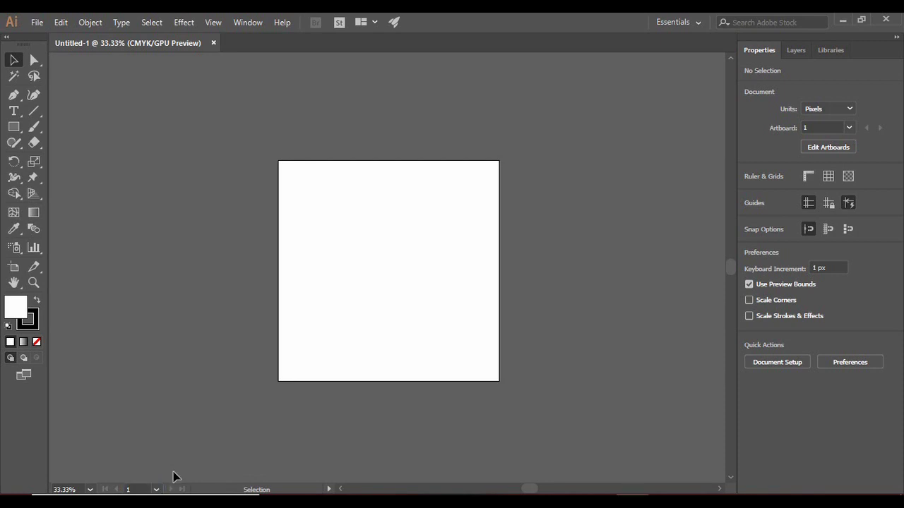
{"action": "mouse_move", "coordinate": [528, 489]}
{"action": "left_mouse_down"}
{"action": "mouse_move", "coordinate": [552, 488]}
{"action": "mouse_move", "coordinate": [474, 489]}
{"action": "mouse_move", "coordinate": [529, 488]}
{"action": "mouse_move", "coordinate": [518, 488]}
{"action": "left_mouse_up"}
{"action": "left_click_drag", "start_coordinate": [732, 256], "coordinate": [732, 270]}
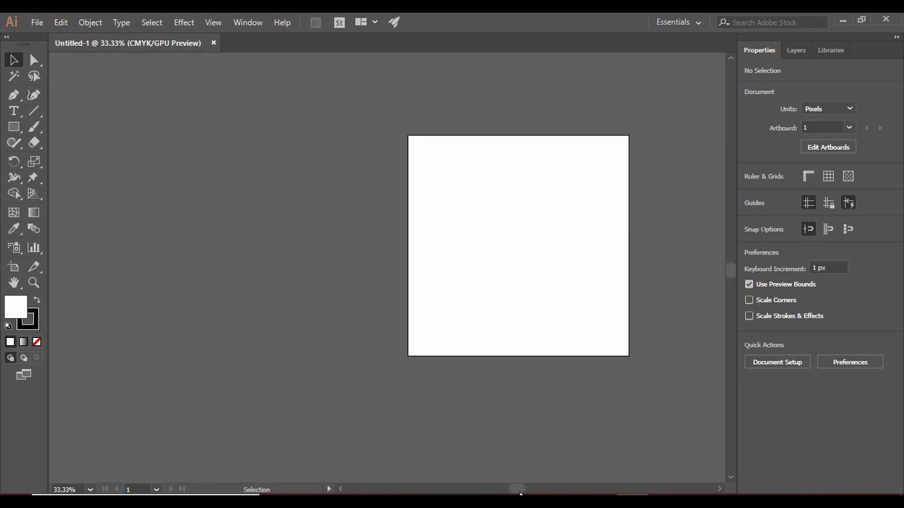
{"action": "left_click_drag", "start_coordinate": [516, 489], "coordinate": [533, 490]}
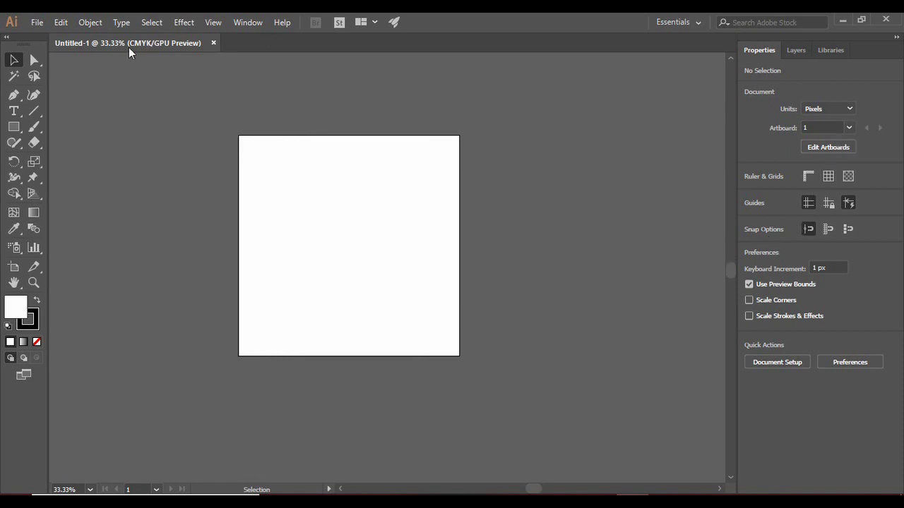
Switch the workspace to Automation.
{"action": "left_click", "coordinate": [37, 21]}
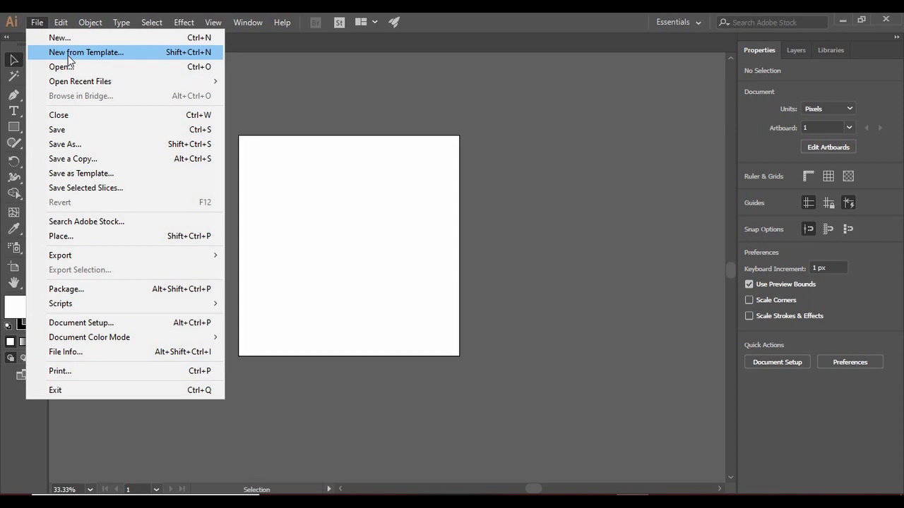
{"action": "mouse_move", "coordinate": [61, 21]}
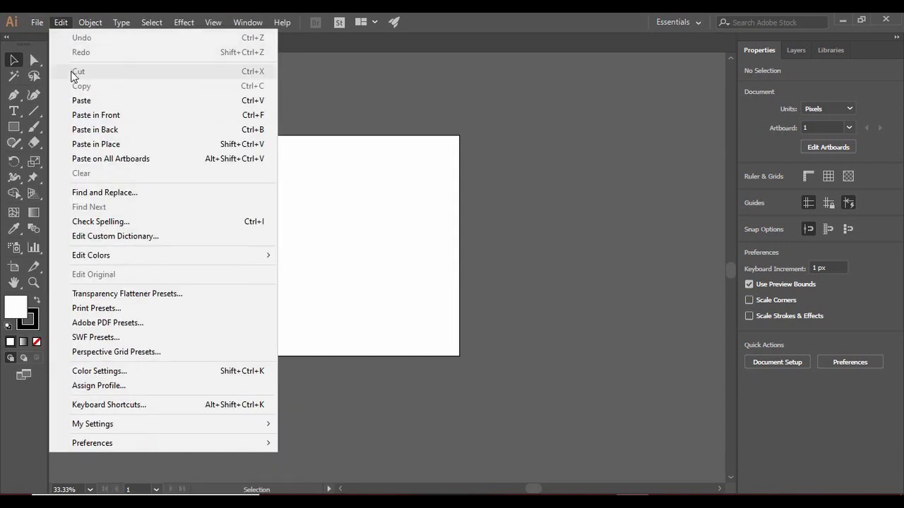
{"action": "mouse_move", "coordinate": [248, 22]}
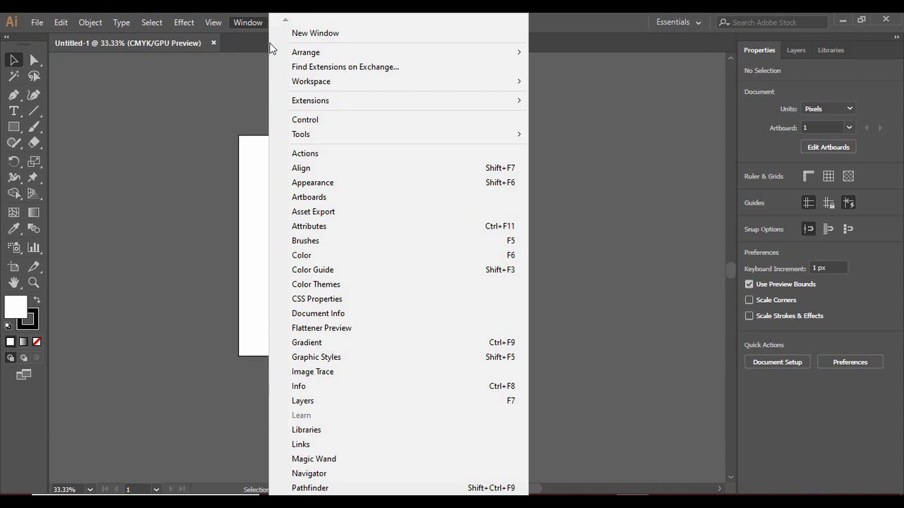
{"action": "mouse_move", "coordinate": [290, 55]}
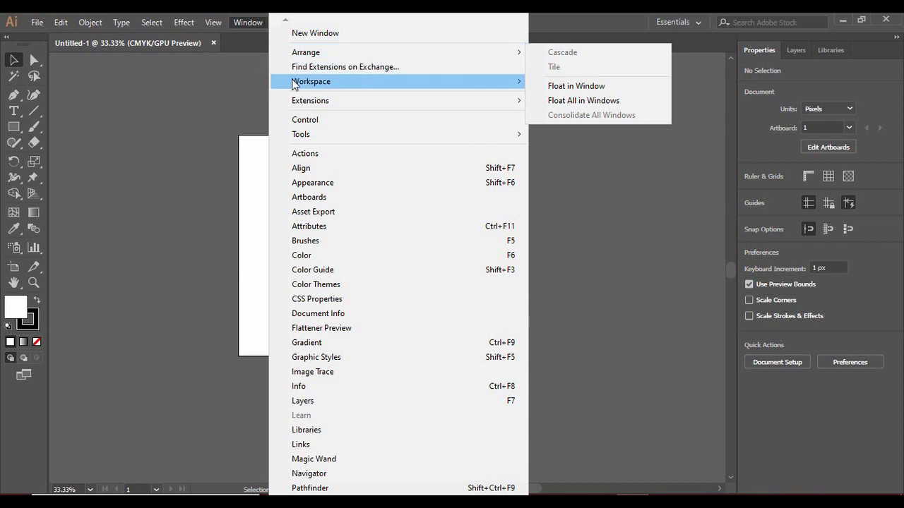
{"action": "mouse_move", "coordinate": [294, 85]}
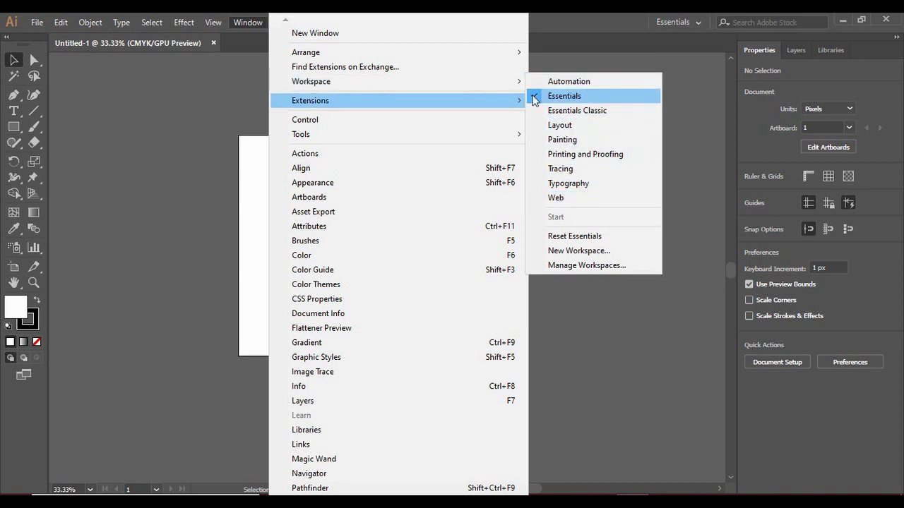
{"action": "left_click", "coordinate": [572, 81]}
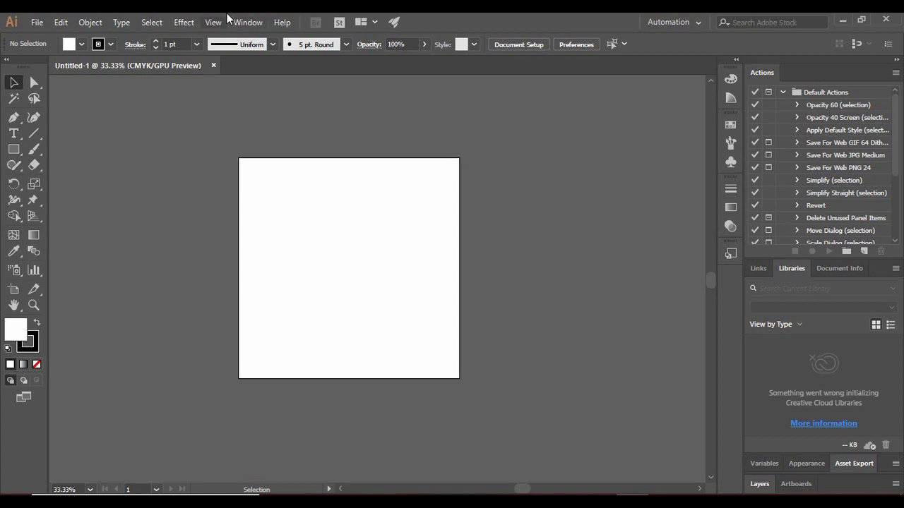
Try out the Layout workspace.
{"action": "left_click", "coordinate": [246, 22]}
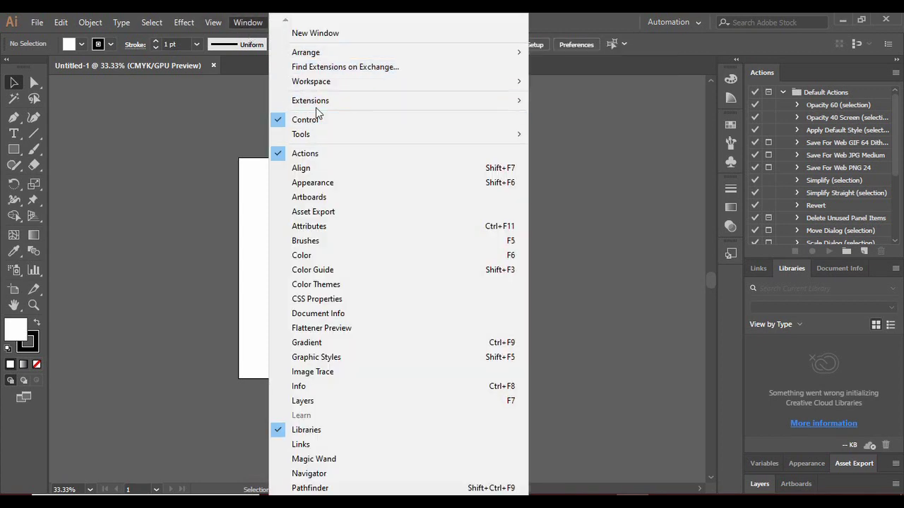
{"action": "mouse_move", "coordinate": [406, 82]}
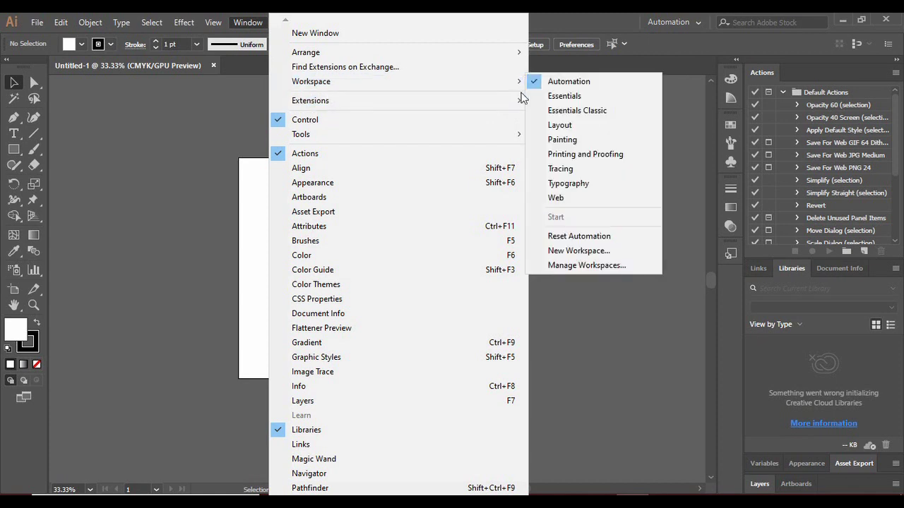
{"action": "left_click", "coordinate": [555, 129]}
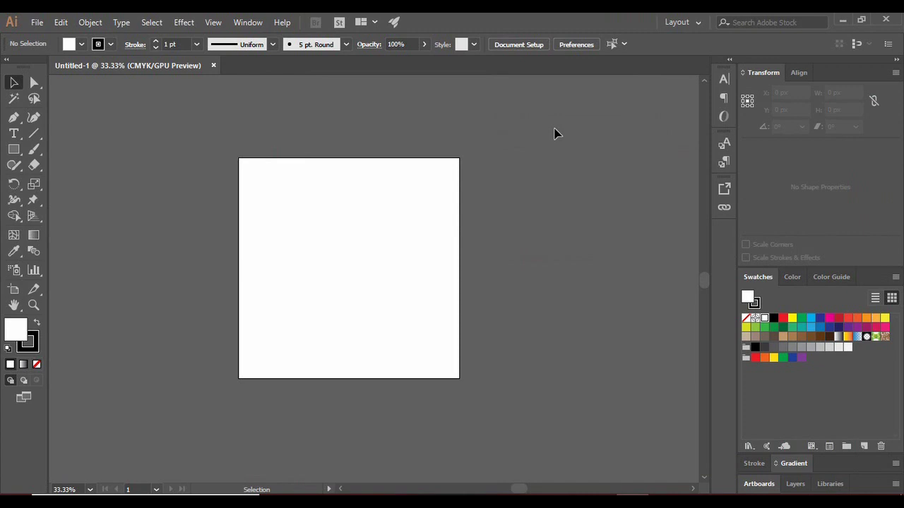
Switch the workspace to Essentials.
{"action": "left_click", "coordinate": [248, 21]}
{"action": "mouse_move", "coordinate": [393, 83]}
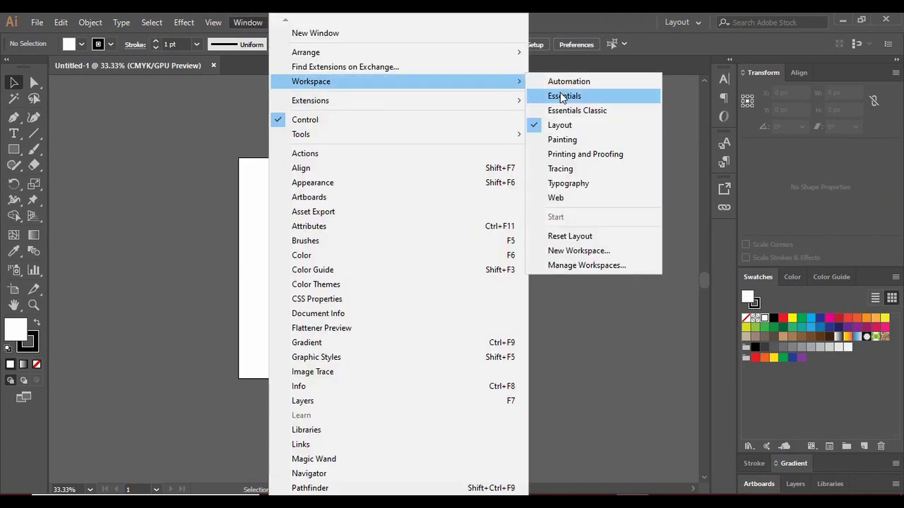
{"action": "left_click", "coordinate": [557, 92]}
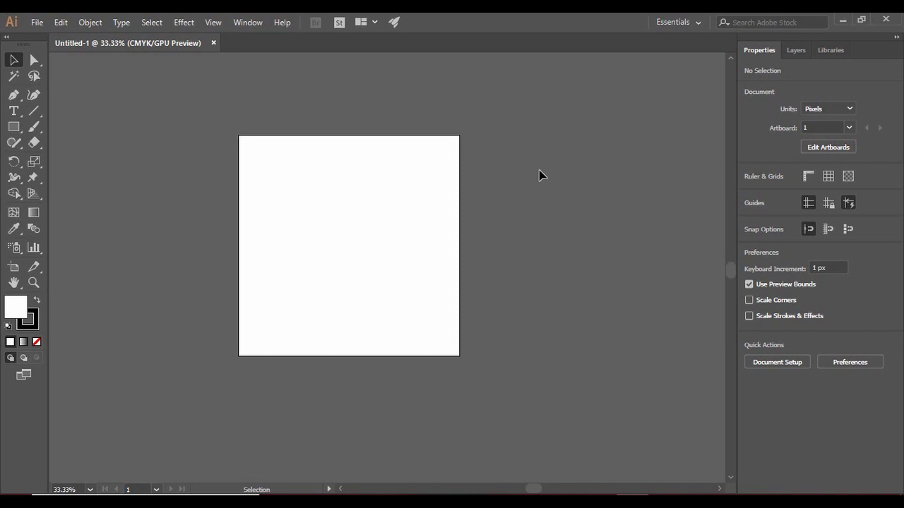
Display the Align panel group, look through its Transform and Pathfinder panels, and close the group.
{"action": "left_click", "coordinate": [247, 22]}
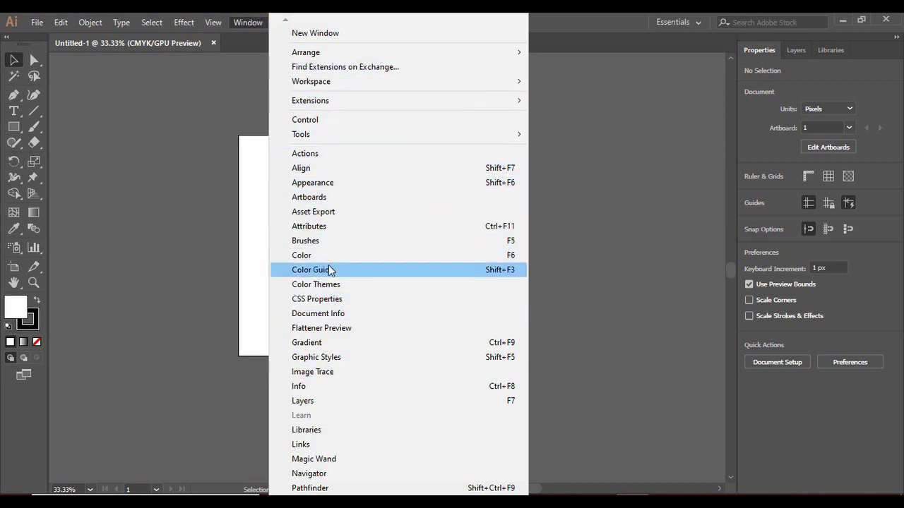
{"action": "left_click", "coordinate": [308, 169]}
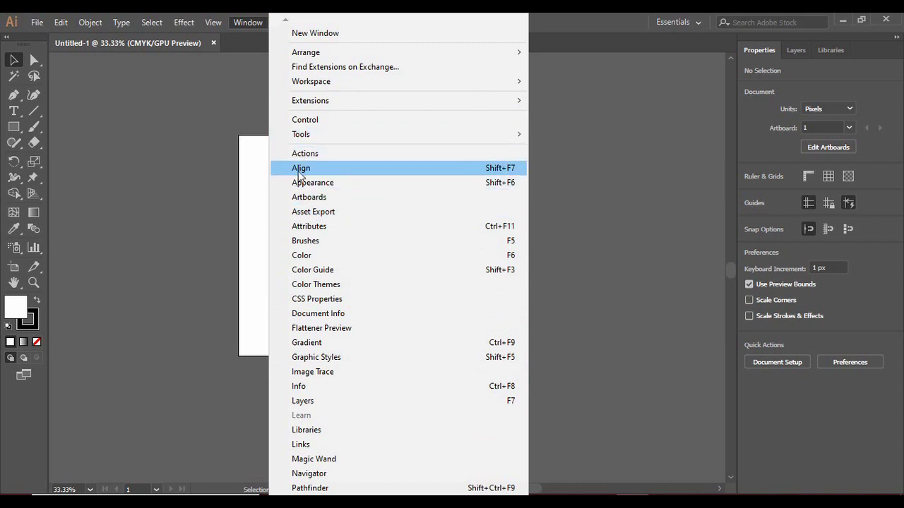
{"action": "left_click", "coordinate": [298, 169]}
{"action": "mouse_move", "coordinate": [293, 369]}
{"action": "left_mouse_down"}
{"action": "mouse_move", "coordinate": [303, 317]}
{"action": "mouse_move", "coordinate": [262, 349]}
{"action": "mouse_move", "coordinate": [286, 367]}
{"action": "left_mouse_up"}
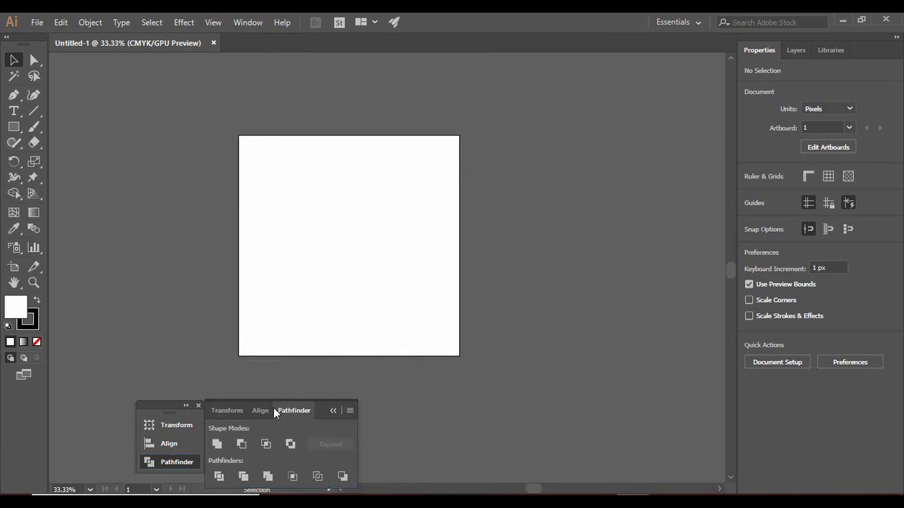
{"action": "left_click", "coordinate": [227, 411]}
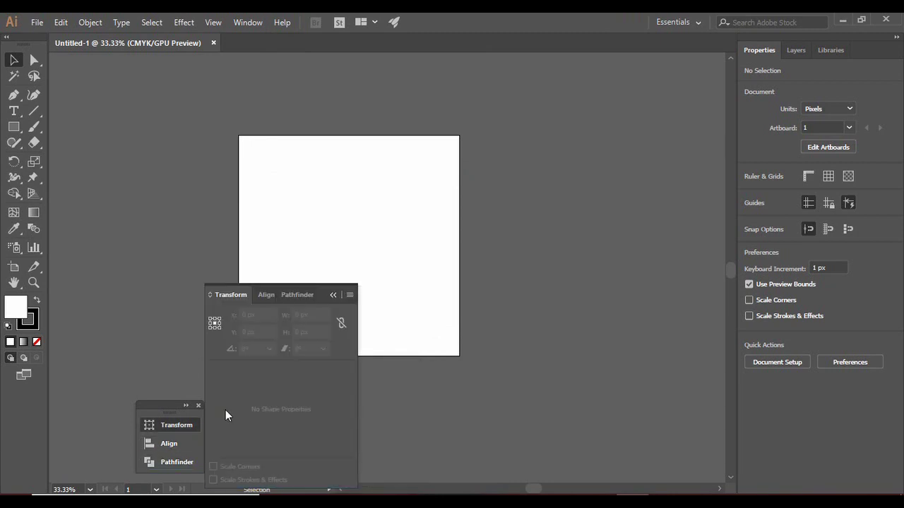
{"action": "left_click", "coordinate": [296, 296]}
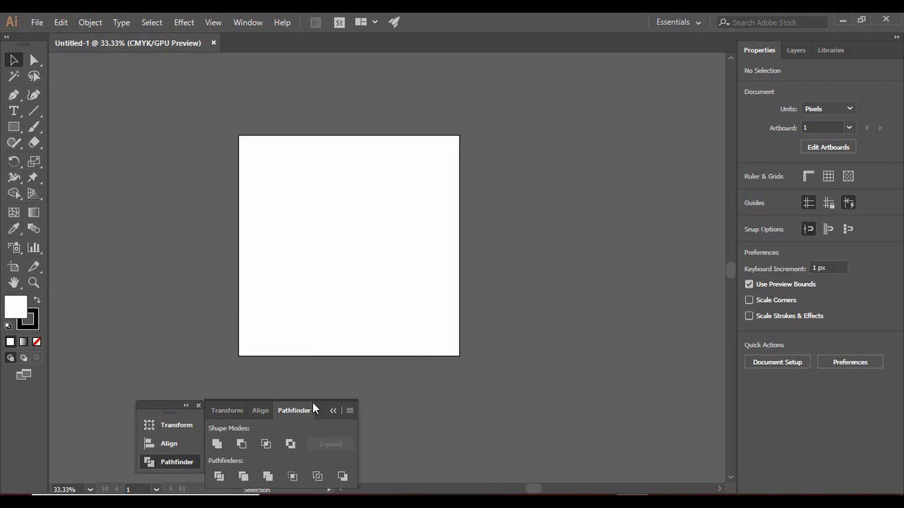
{"action": "left_click", "coordinate": [333, 412]}
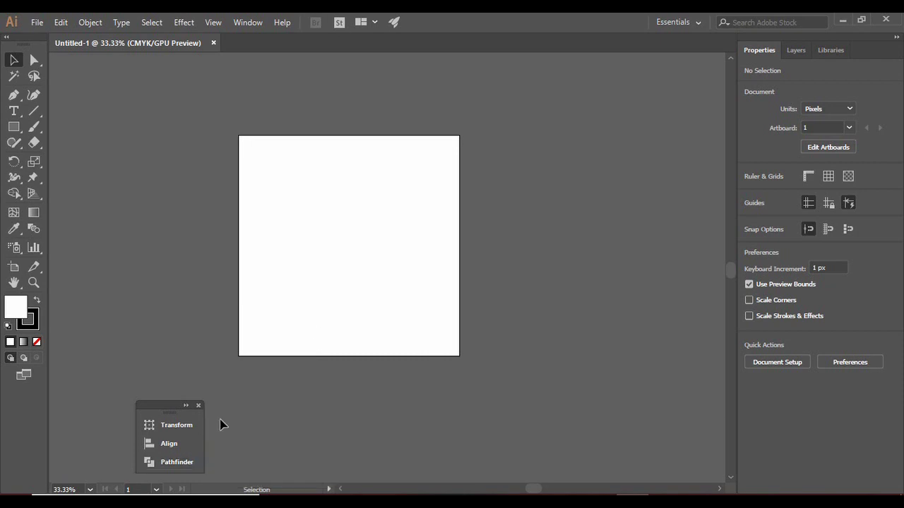
{"action": "left_click", "coordinate": [198, 405]}
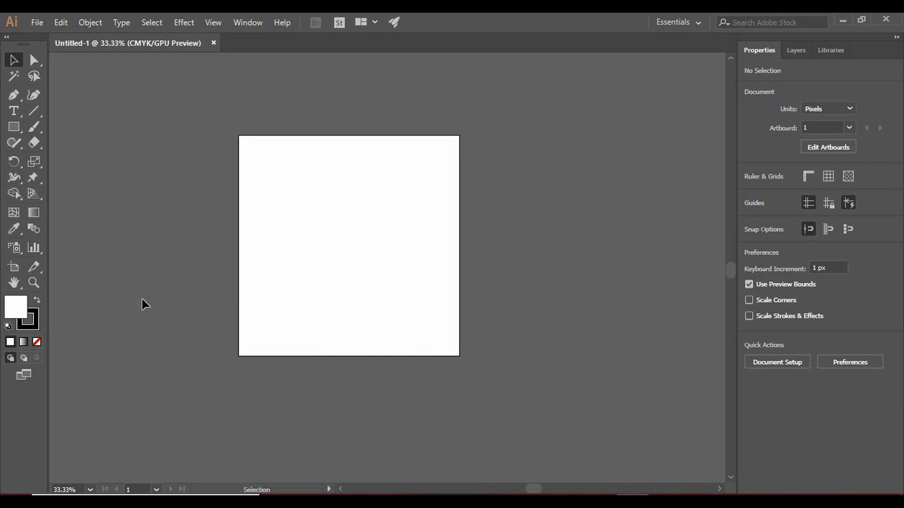
Display the Appearance panel beside Properties, check its collapsed view and its options, and close it.
{"action": "left_click", "coordinate": [255, 22]}
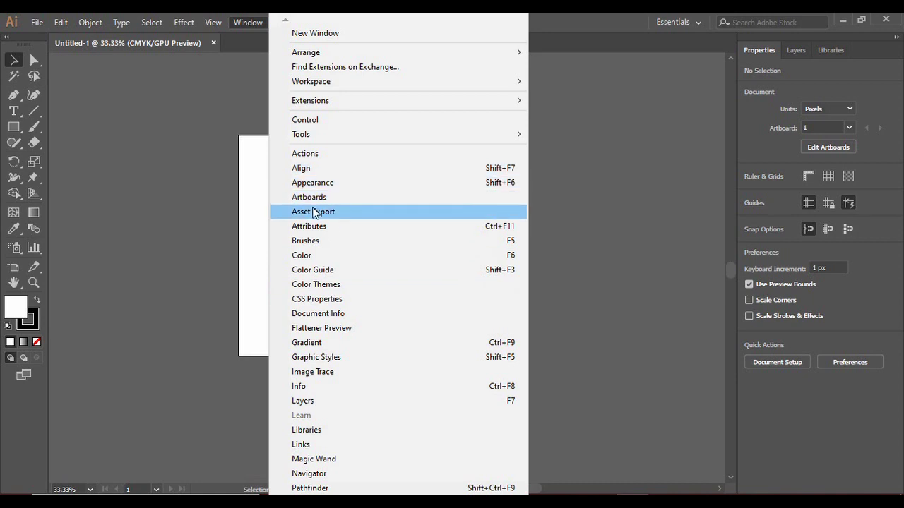
{"action": "left_click", "coordinate": [319, 184]}
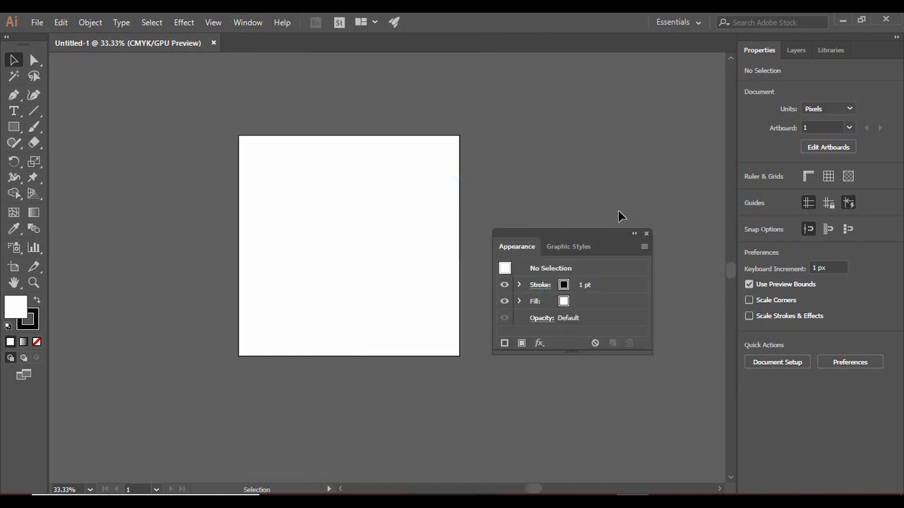
{"action": "left_click_drag", "start_coordinate": [577, 232], "coordinate": [659, 55]}
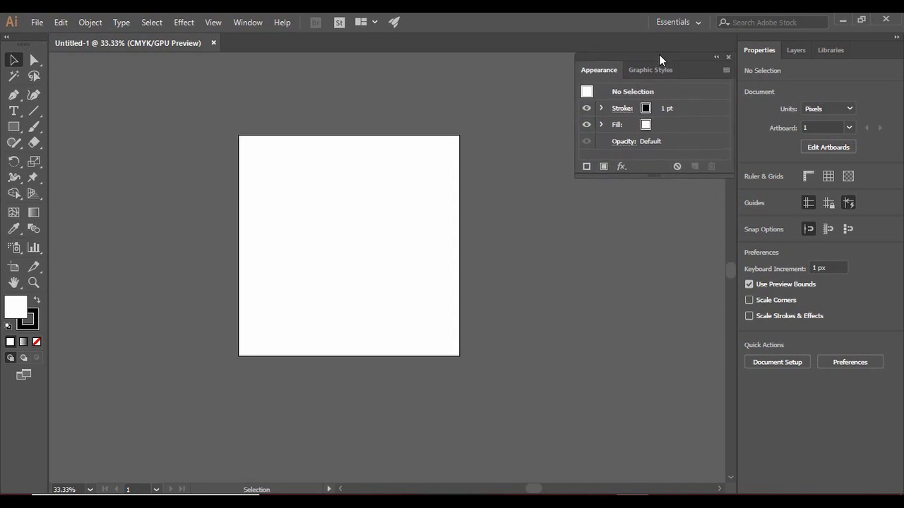
{"action": "left_click", "coordinate": [716, 57]}
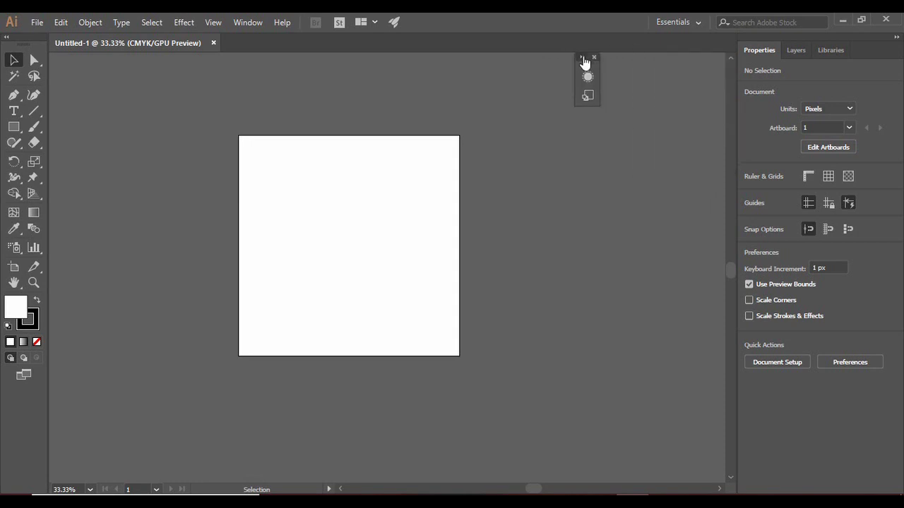
{"action": "left_click", "coordinate": [583, 57]}
{"action": "left_click", "coordinate": [726, 70]}
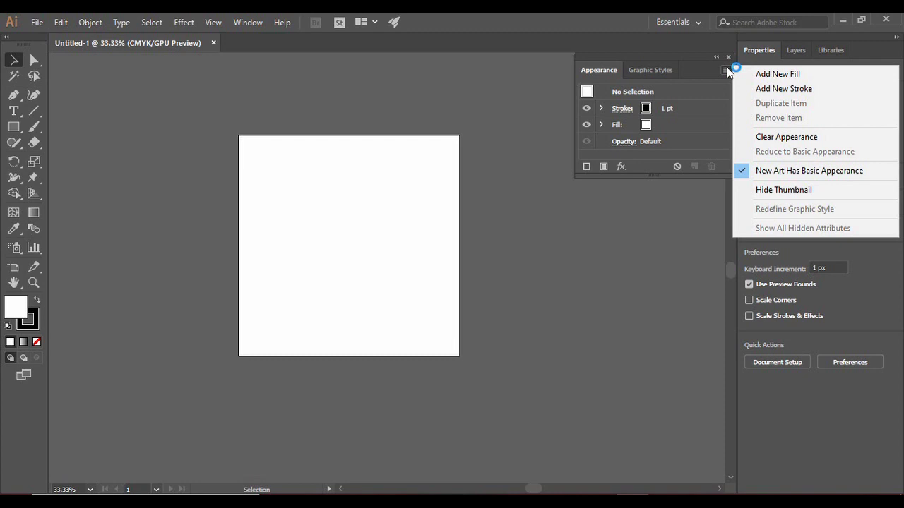
{"action": "left_click", "coordinate": [752, 175]}
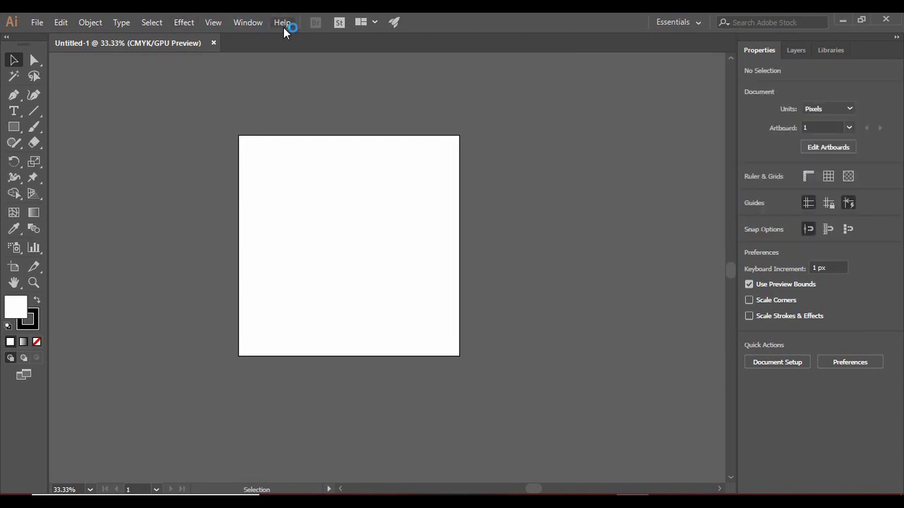
Fit the artboard in the window, and fit all artboards in the window.
{"action": "left_click", "coordinate": [206, 24]}
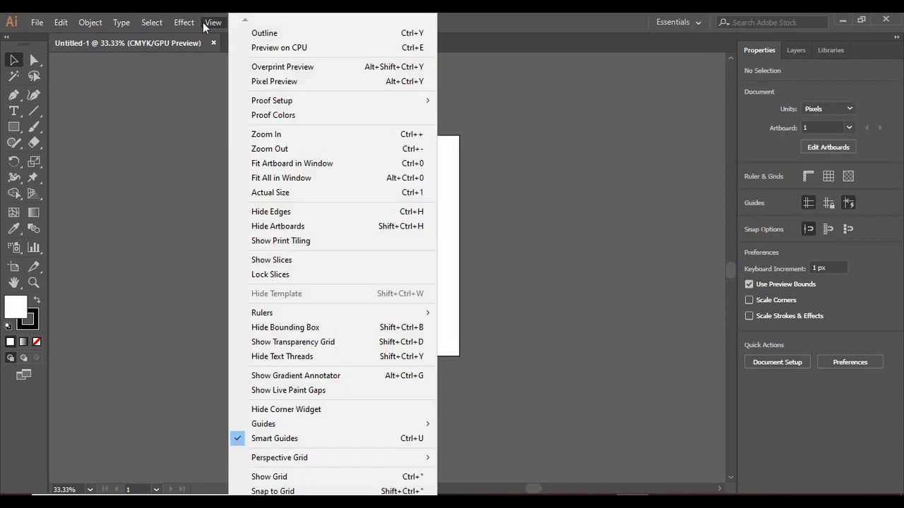
{"action": "left_click", "coordinate": [300, 164]}
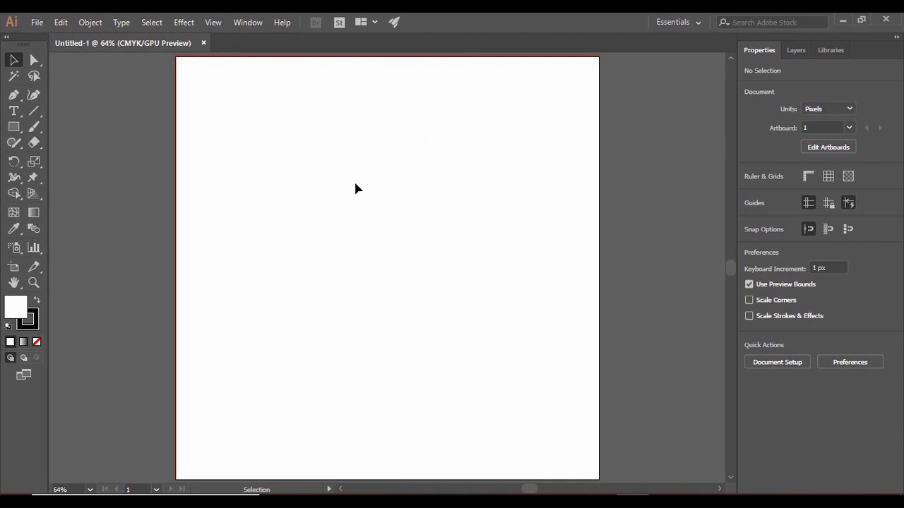
{"action": "left_click", "coordinate": [213, 22]}
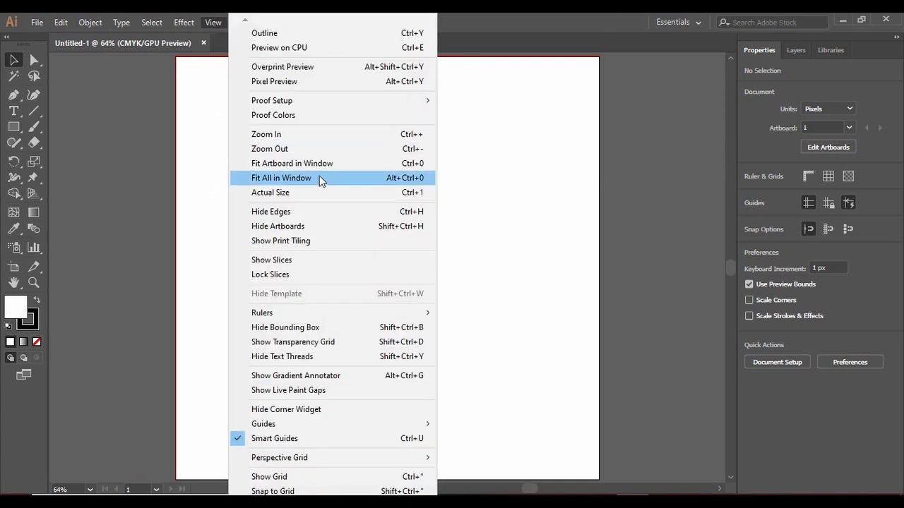
{"action": "left_click", "coordinate": [315, 179]}
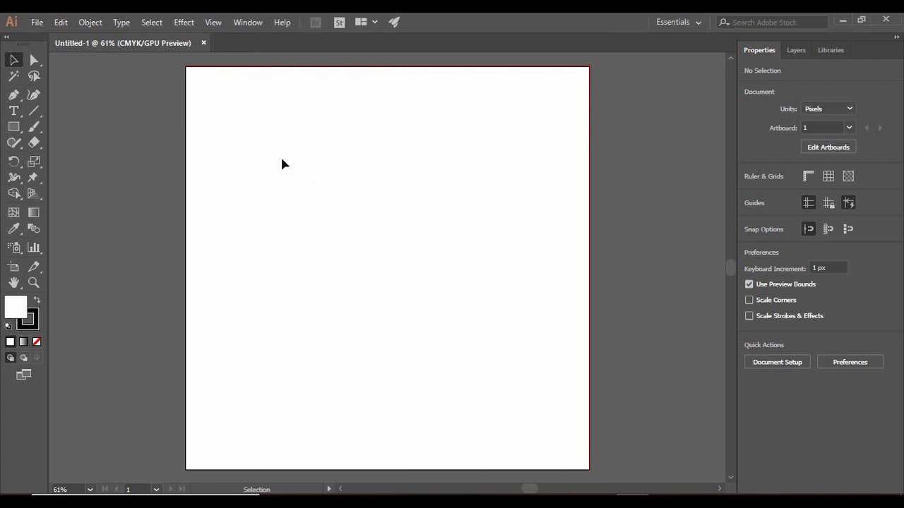
Hide the edges and show them again.
{"action": "left_click", "coordinate": [247, 22]}
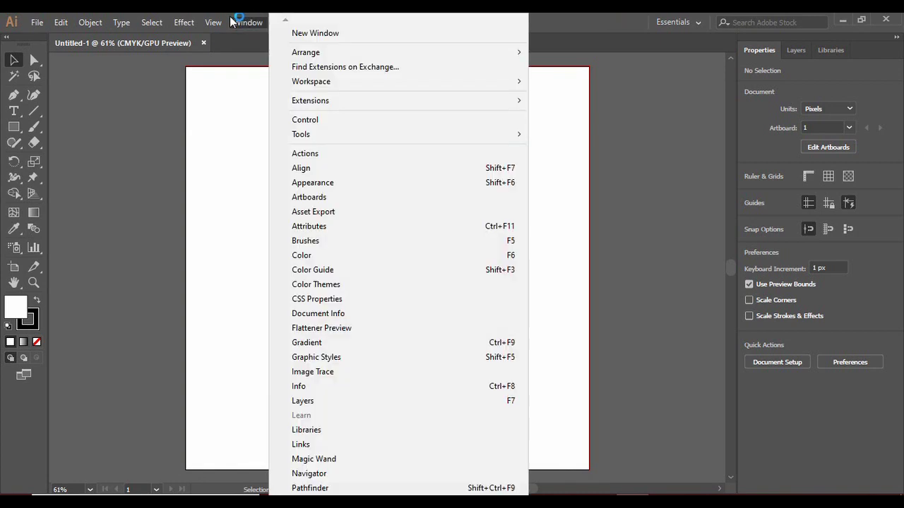
{"action": "mouse_move", "coordinate": [214, 22]}
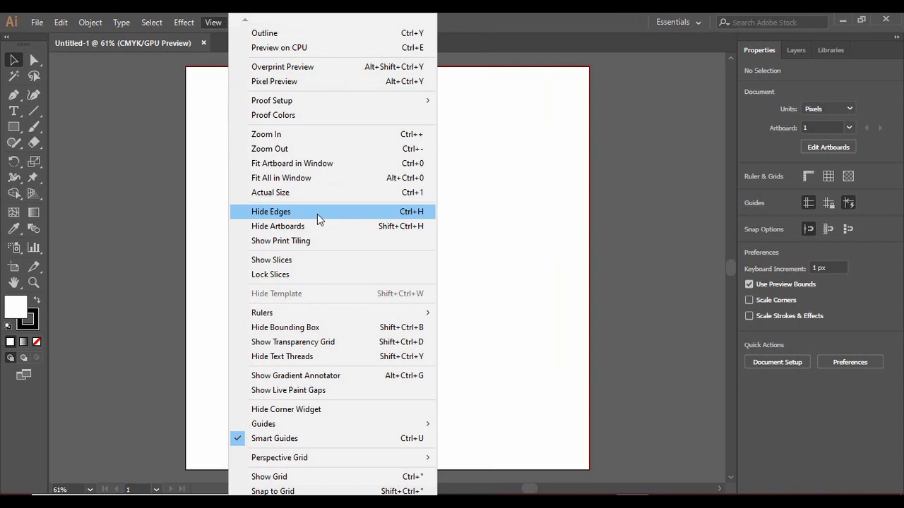
{"action": "left_click", "coordinate": [317, 212]}
{"action": "left_click", "coordinate": [214, 22]}
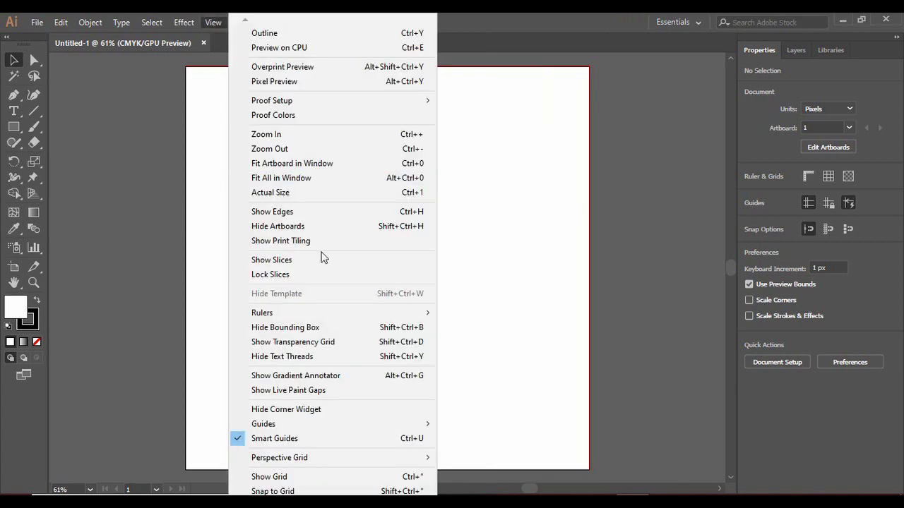
{"action": "left_click", "coordinate": [300, 212]}
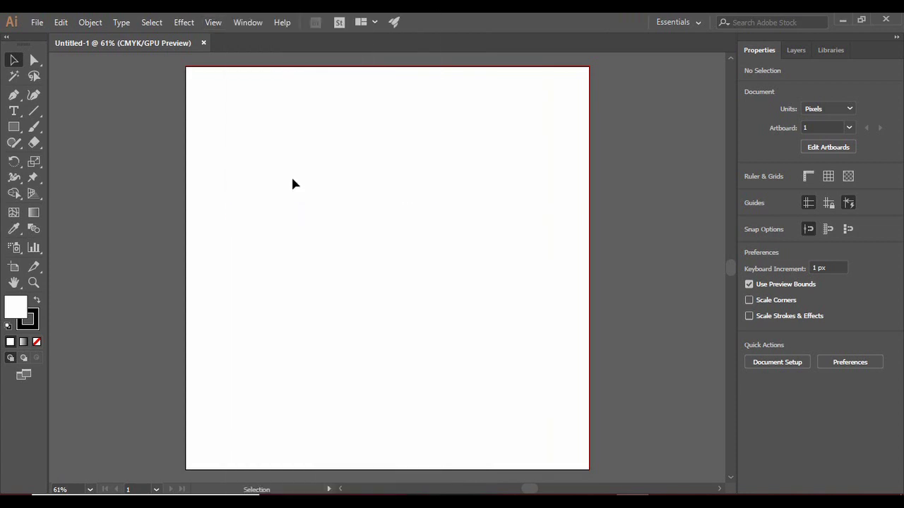
Hide the artboards and show them again.
{"action": "left_click", "coordinate": [213, 22]}
{"action": "left_click", "coordinate": [272, 227]}
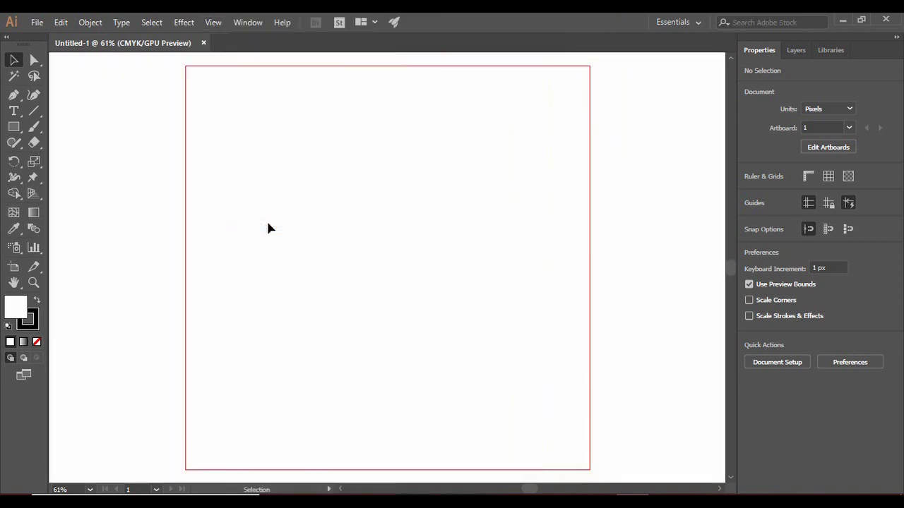
{"action": "left_click", "coordinate": [244, 22]}
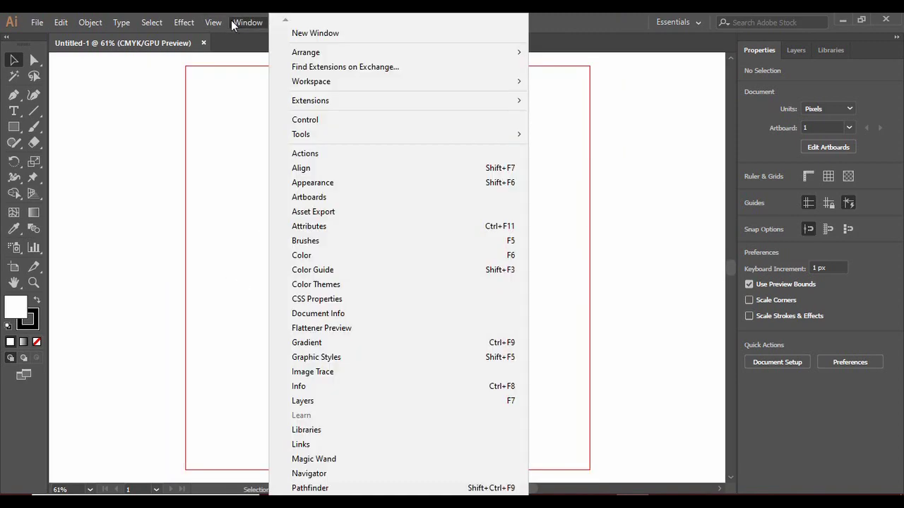
{"action": "left_click", "coordinate": [273, 228]}
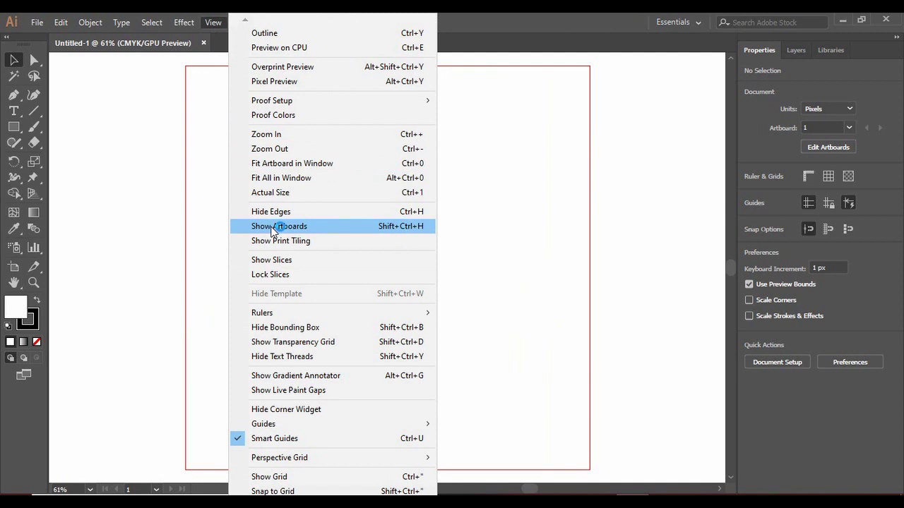
{"action": "left_click", "coordinate": [271, 227]}
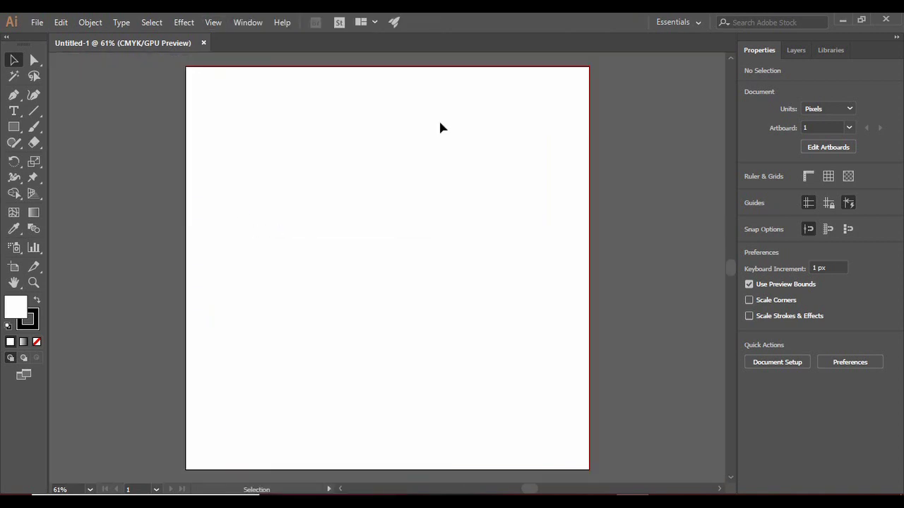
Show the rulers around the canvas.
{"action": "left_click", "coordinate": [211, 25]}
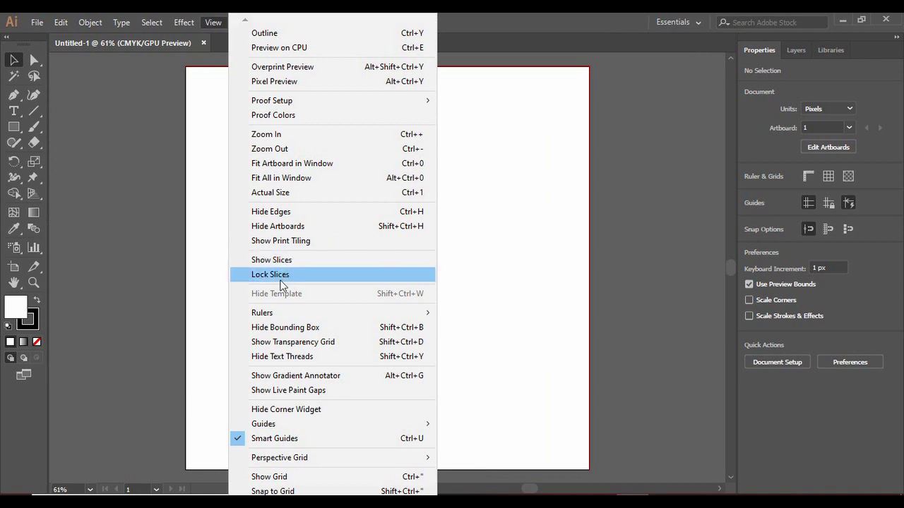
{"action": "left_click", "coordinate": [276, 329]}
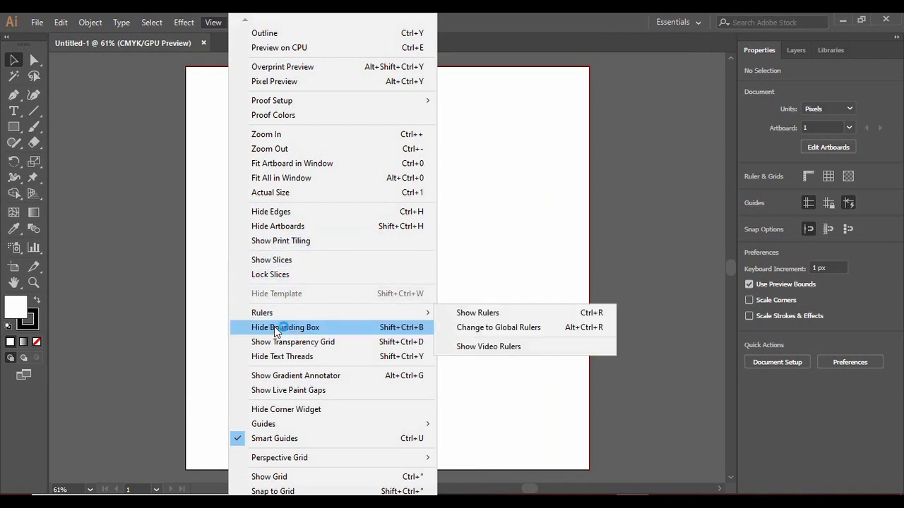
{"action": "left_click", "coordinate": [411, 312]}
{"action": "left_click", "coordinate": [471, 313]}
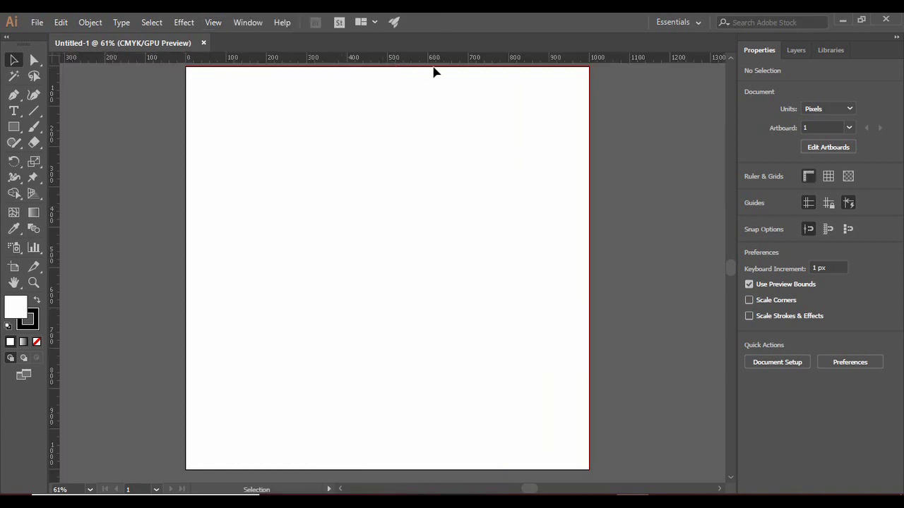
Show the transparency grid and hide it again.
{"action": "left_click", "coordinate": [221, 23]}
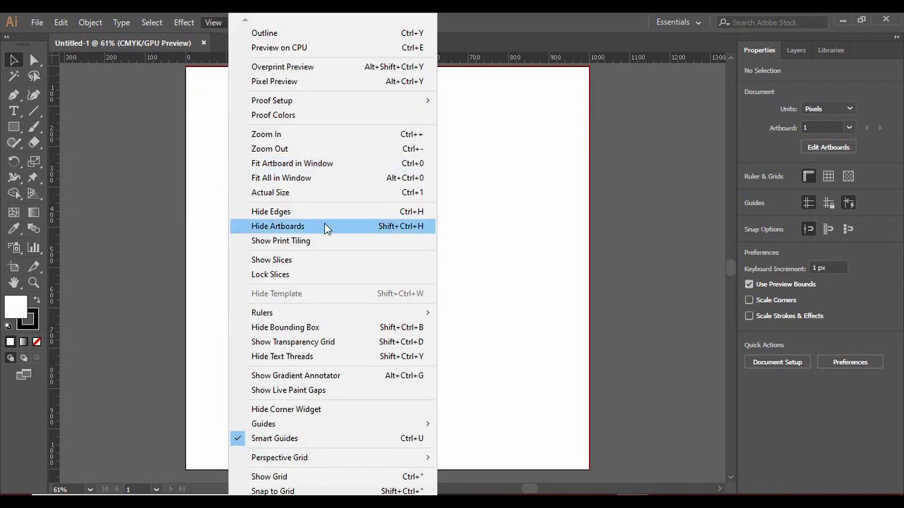
{"action": "mouse_move", "coordinate": [336, 314]}
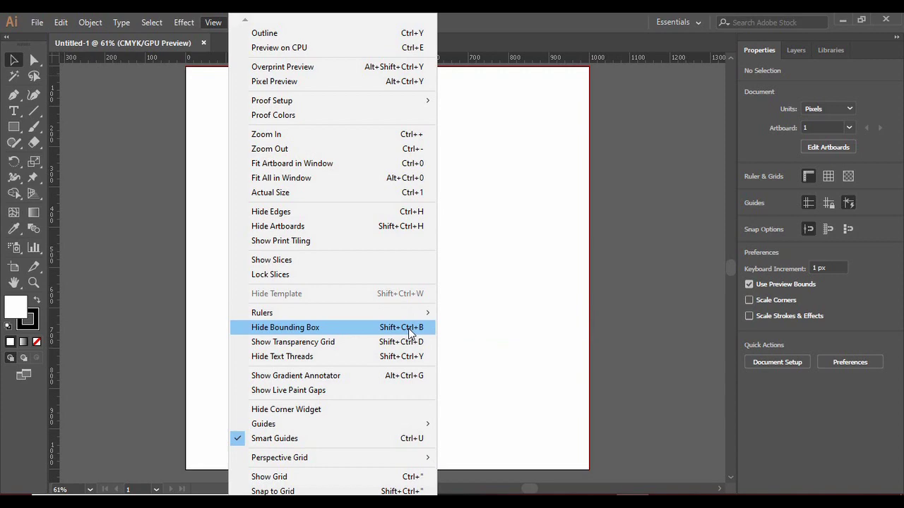
{"action": "left_click", "coordinate": [332, 343]}
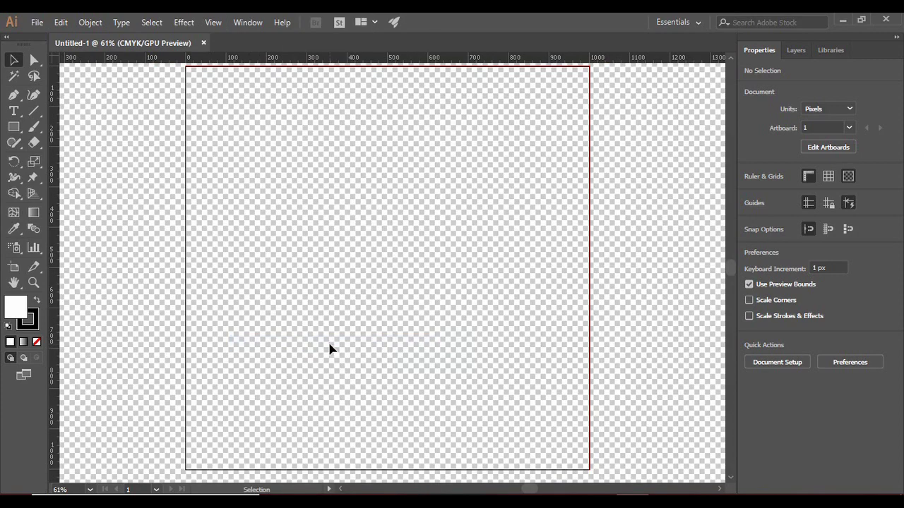
{"action": "left_click", "coordinate": [215, 22]}
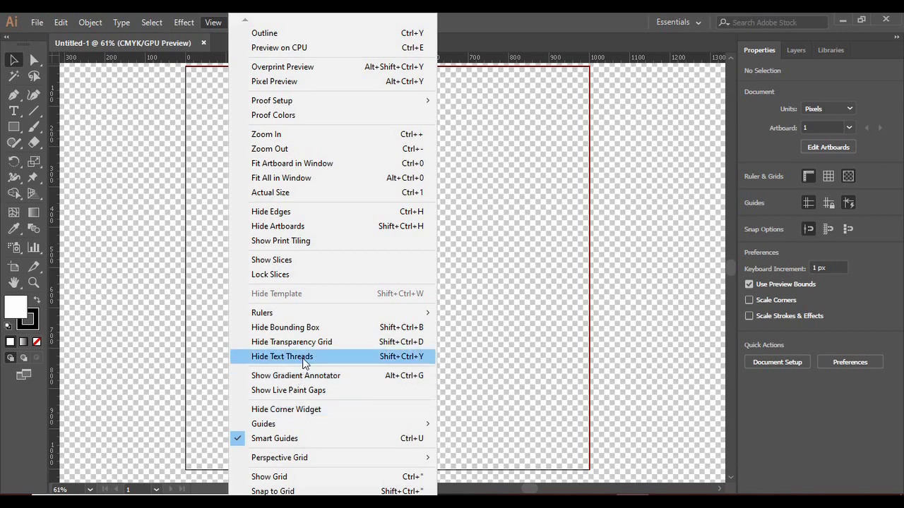
{"action": "left_click", "coordinate": [302, 341]}
Unlock the guides.
{"action": "left_click", "coordinate": [213, 19]}
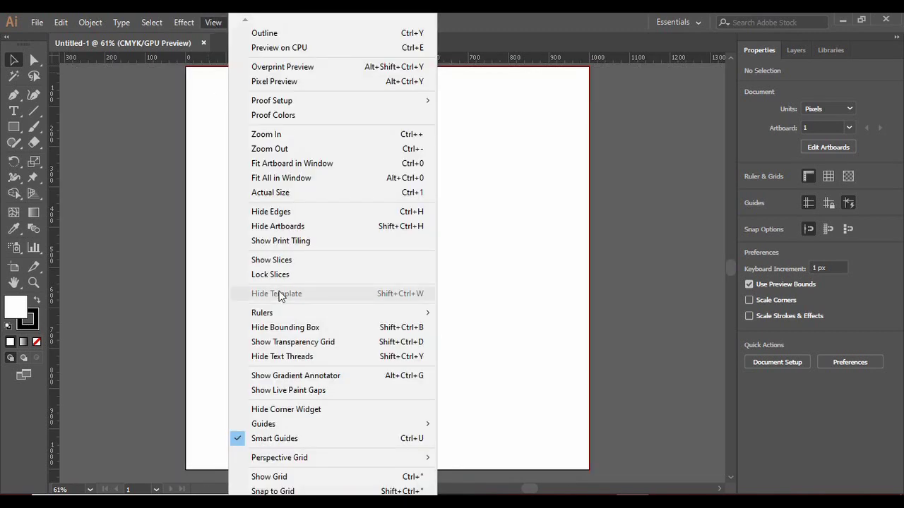
{"action": "mouse_move", "coordinate": [289, 426]}
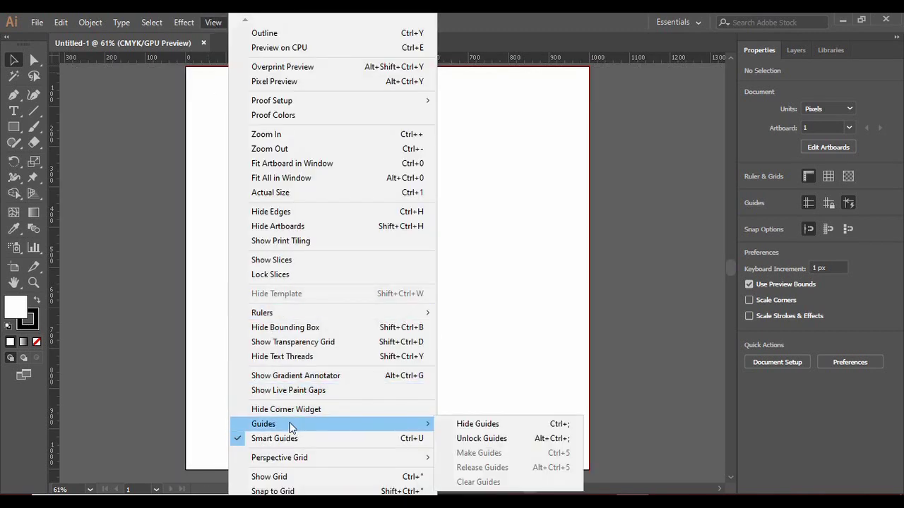
{"action": "left_click", "coordinate": [467, 438]}
Add a horizontal and a vertical guide from the rulers, and move the horizontal guide to about Y 363 px.
{"action": "left_click_drag", "start_coordinate": [339, 59], "coordinate": [359, 178]}
{"action": "left_click_drag", "start_coordinate": [55, 249], "coordinate": [381, 265]}
{"action": "left_click_drag", "start_coordinate": [426, 173], "coordinate": [427, 212]}
Lock the guides in place.
{"action": "left_click", "coordinate": [212, 22]}
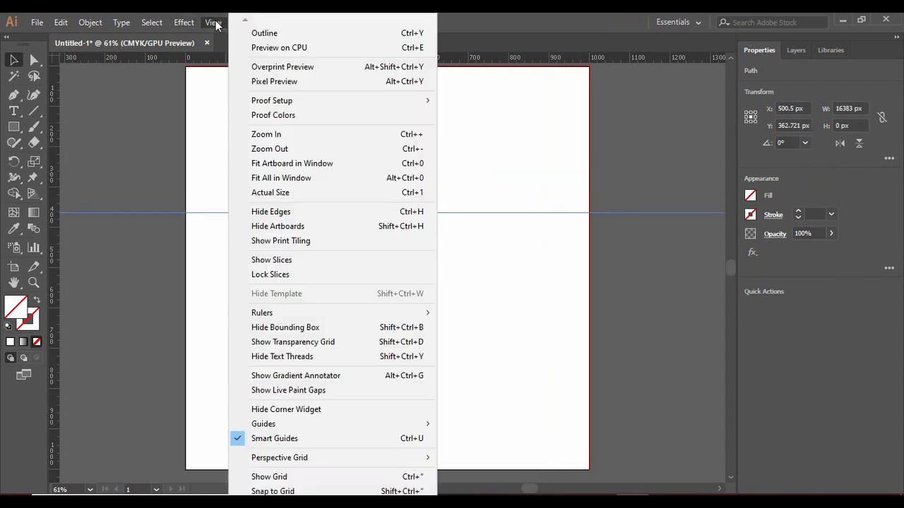
{"action": "mouse_move", "coordinate": [304, 424]}
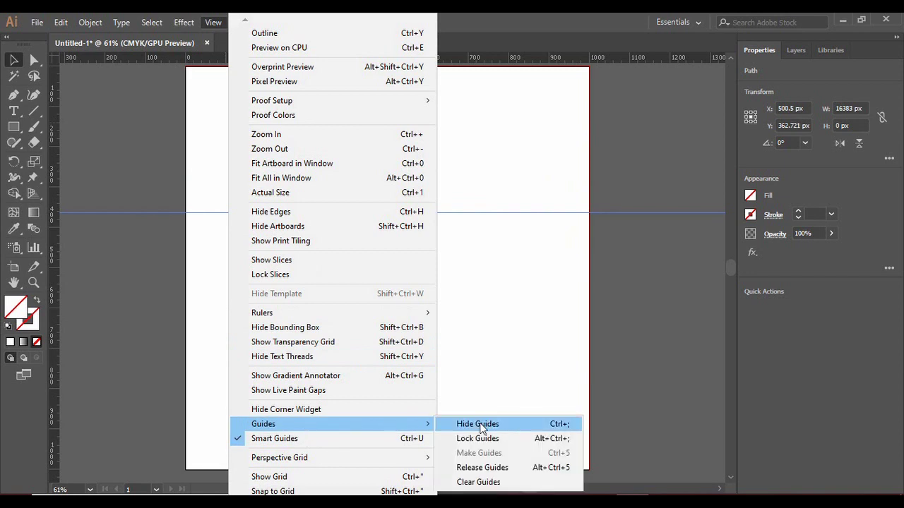
{"action": "left_click", "coordinate": [471, 439]}
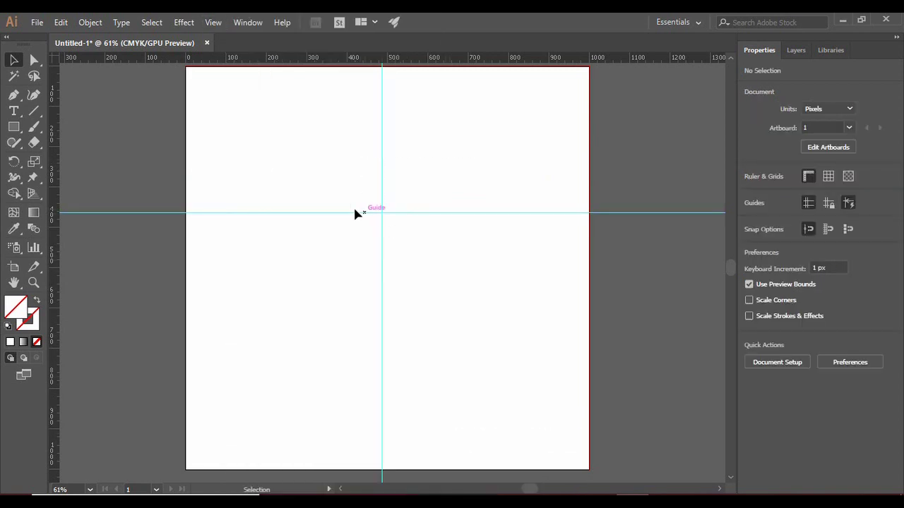
Unlock the guides again and move the vertical guide to about X 726 px.
{"action": "left_click", "coordinate": [212, 22]}
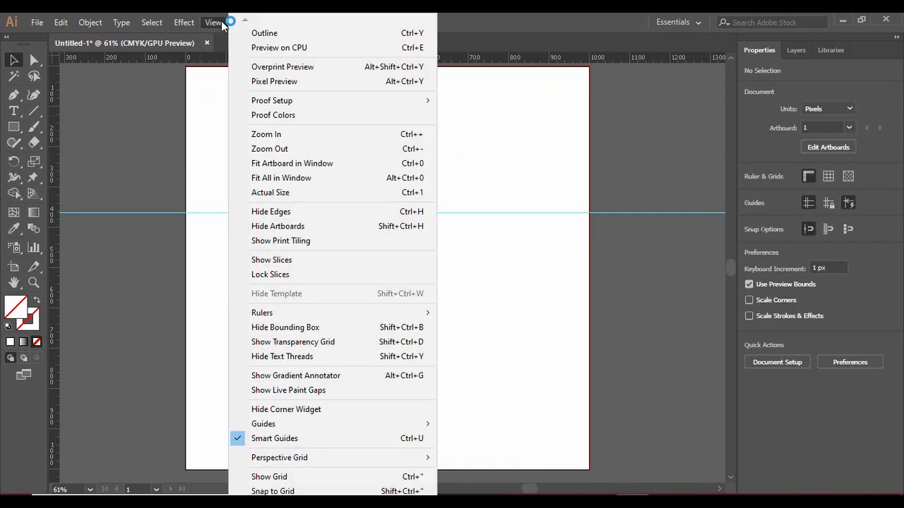
{"action": "mouse_move", "coordinate": [329, 430]}
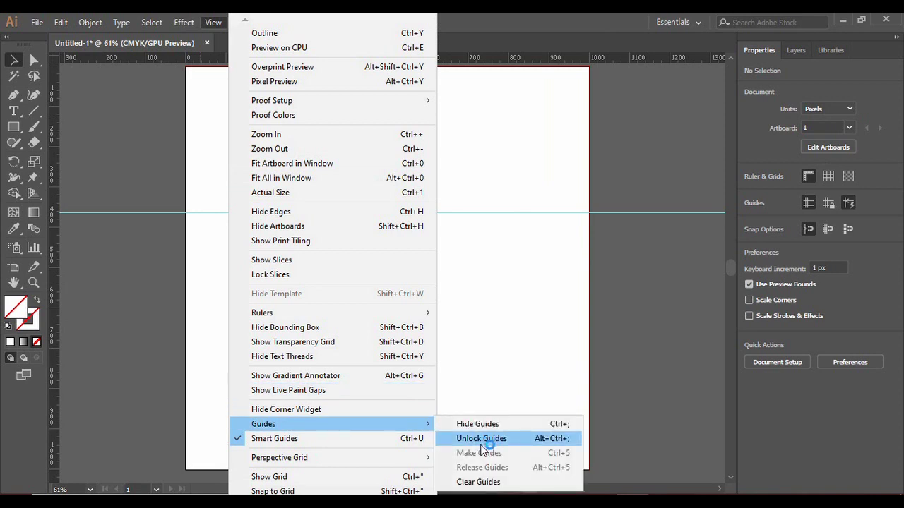
{"action": "left_click", "coordinate": [482, 442]}
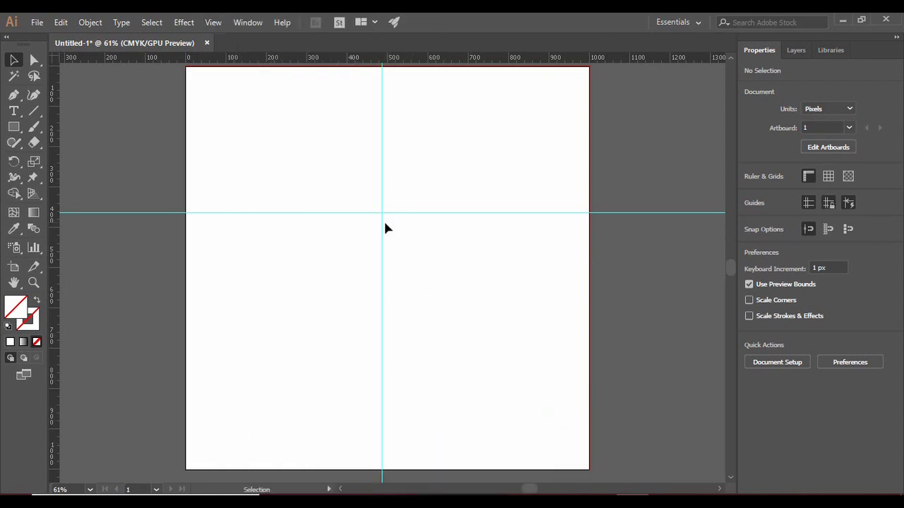
{"action": "left_click_drag", "start_coordinate": [382, 226], "coordinate": [322, 226]}
{"action": "left_click_drag", "start_coordinate": [480, 256], "coordinate": [480, 256]}
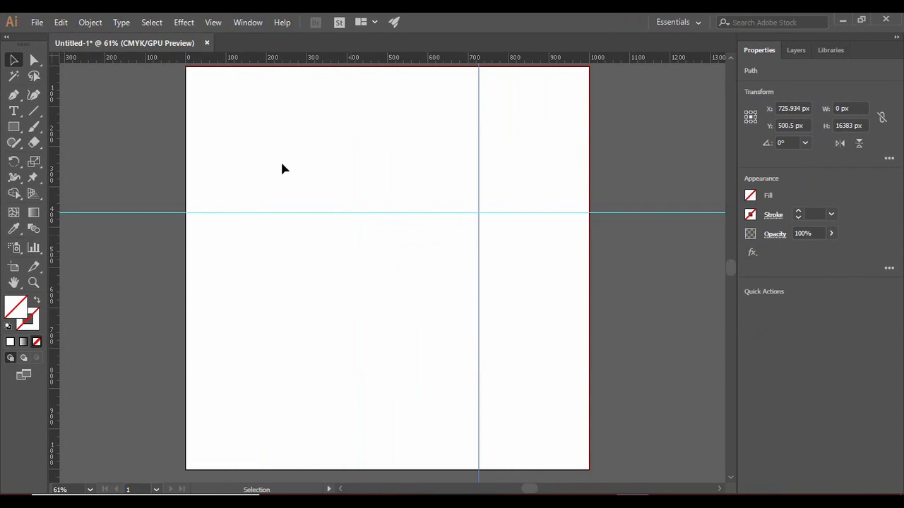
Clear all guides from the document.
{"action": "left_click", "coordinate": [208, 22]}
{"action": "mouse_move", "coordinate": [394, 425]}
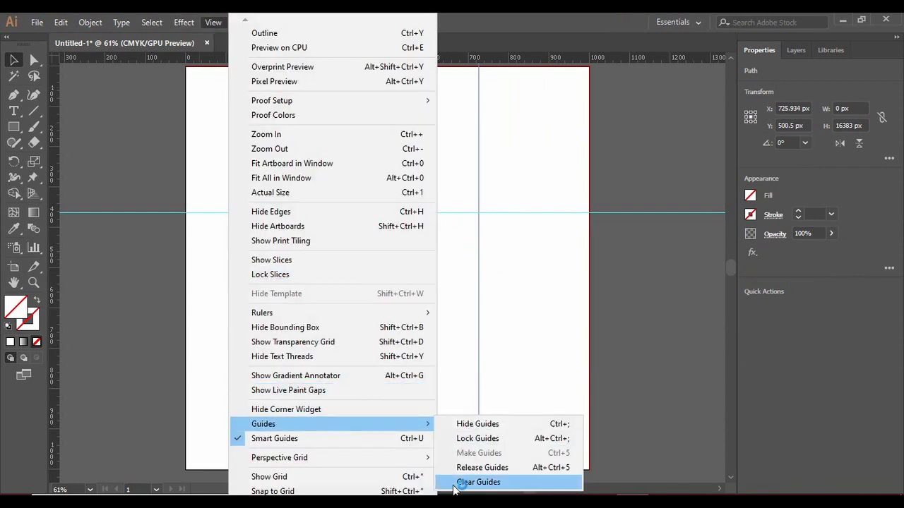
{"action": "left_click", "coordinate": [478, 483]}
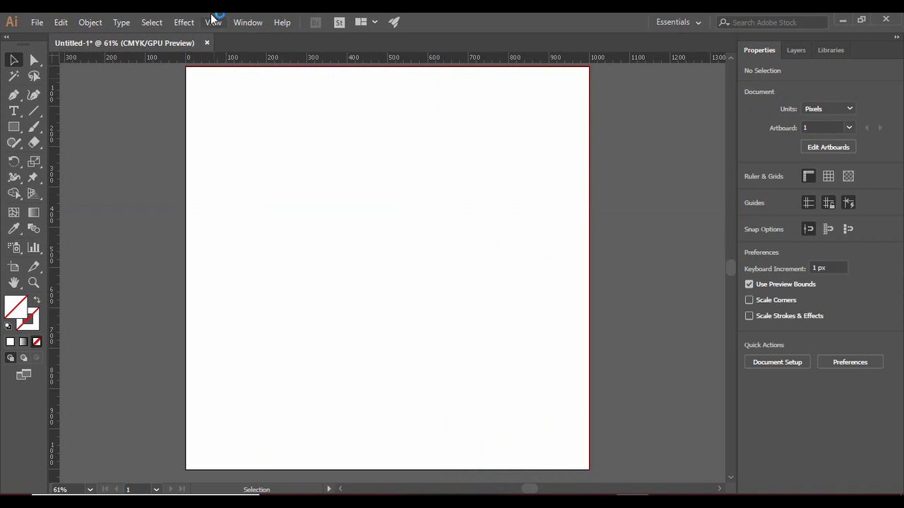
{"action": "left_click", "coordinate": [213, 22]}
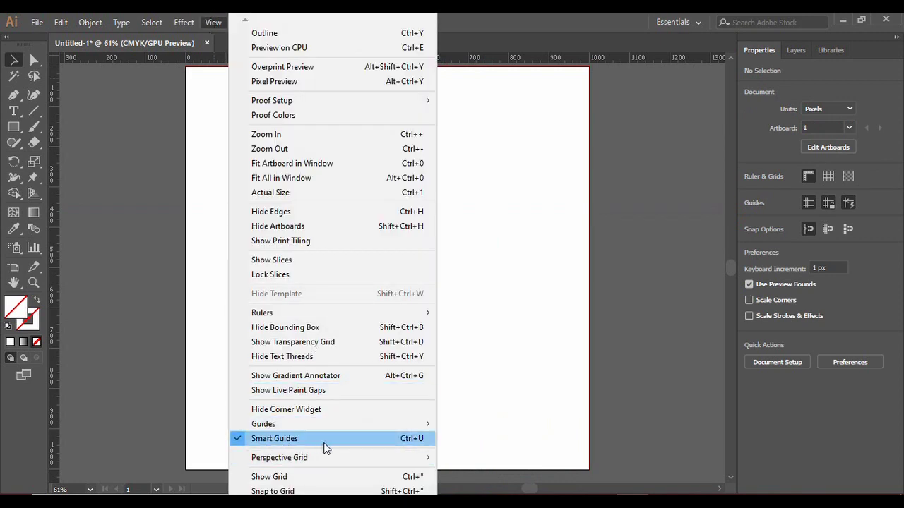
{"action": "left_click", "coordinate": [525, 345]}
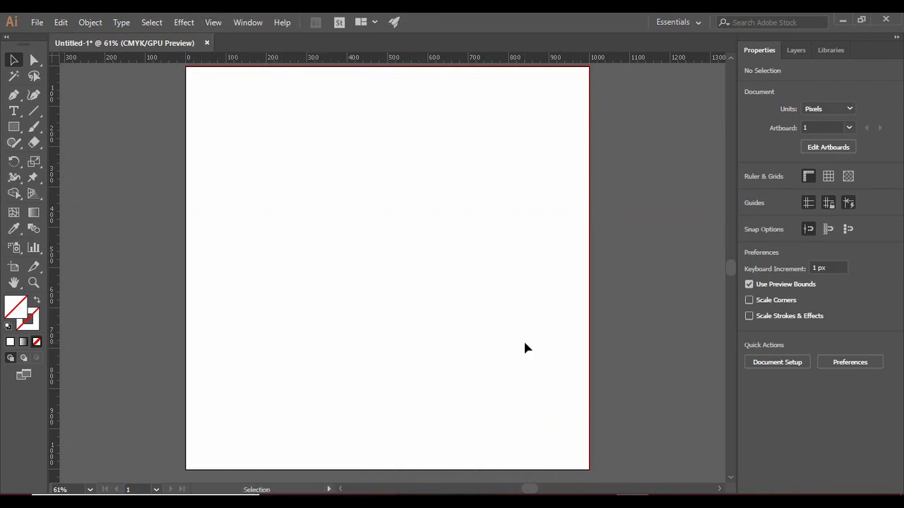
Draw a square about 312 px wide in the upper part of the artboard and rotate it by about 8°.
{"action": "key", "text": "m"}
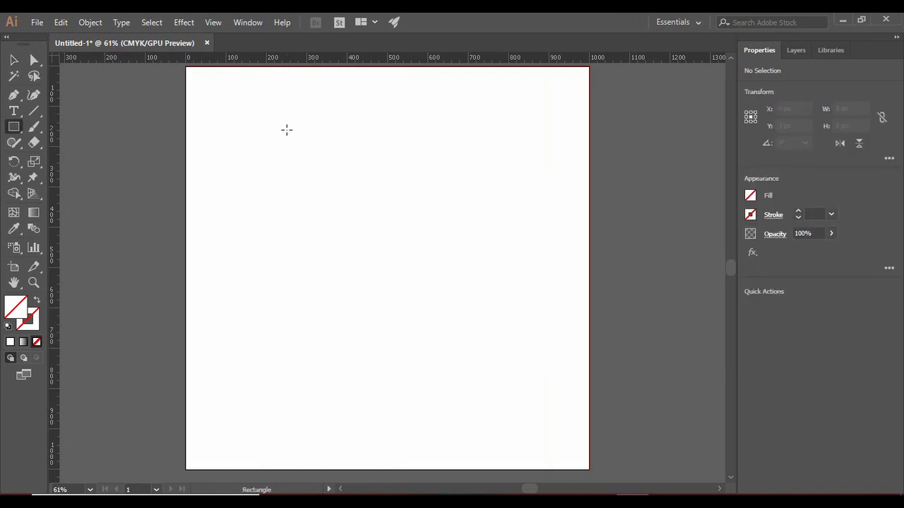
{"action": "left_click_drag", "start_coordinate": [277, 131], "coordinate": [402, 259]}
{"action": "left_click_drag", "start_coordinate": [441, 231], "coordinate": [441, 231]}
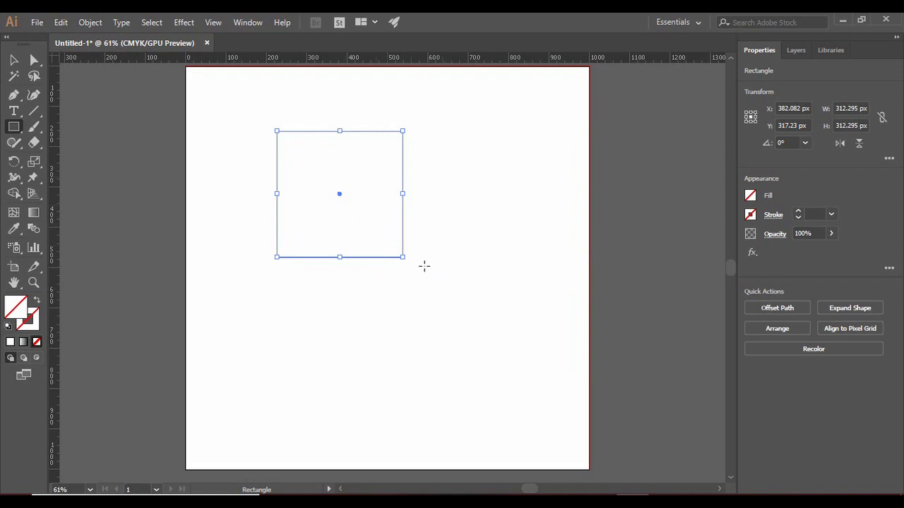
{"action": "left_click_drag", "start_coordinate": [412, 261], "coordinate": [459, 283]}
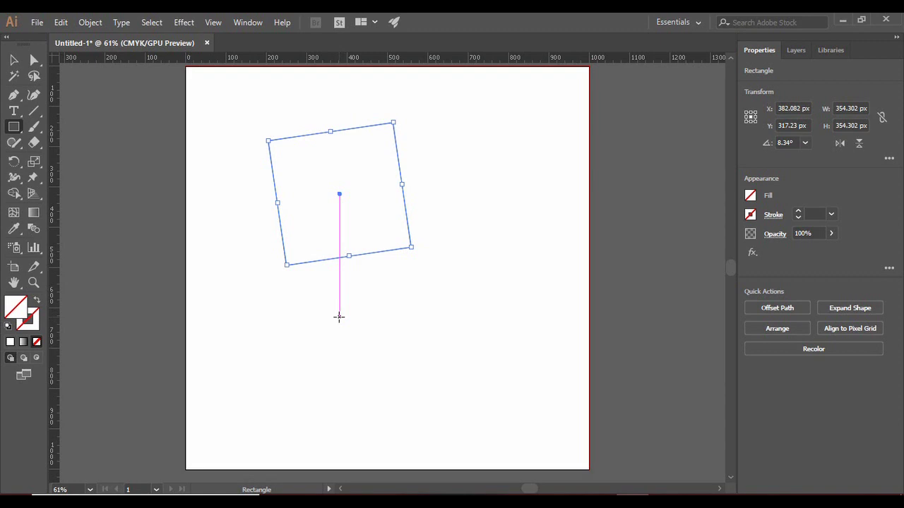
Show the grid and hide it again.
{"action": "left_click", "coordinate": [213, 21]}
{"action": "mouse_move", "coordinate": [289, 463]}
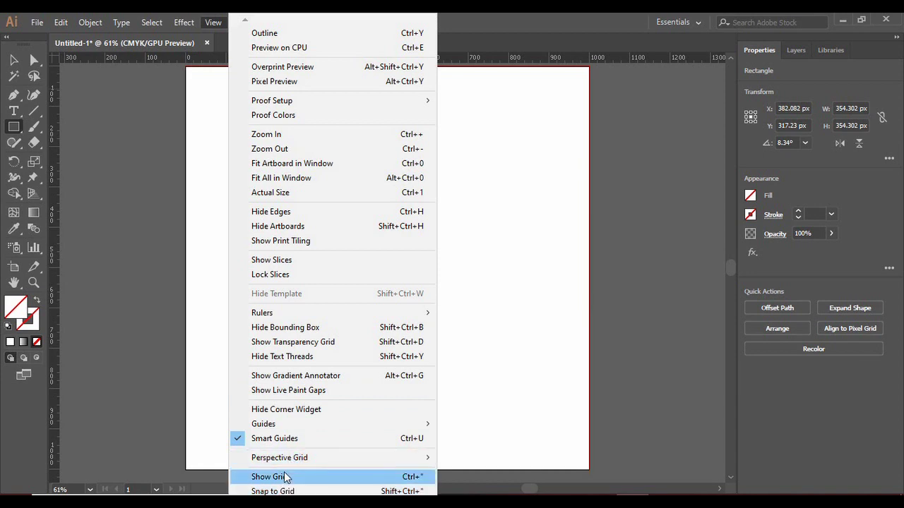
{"action": "left_click", "coordinate": [288, 477]}
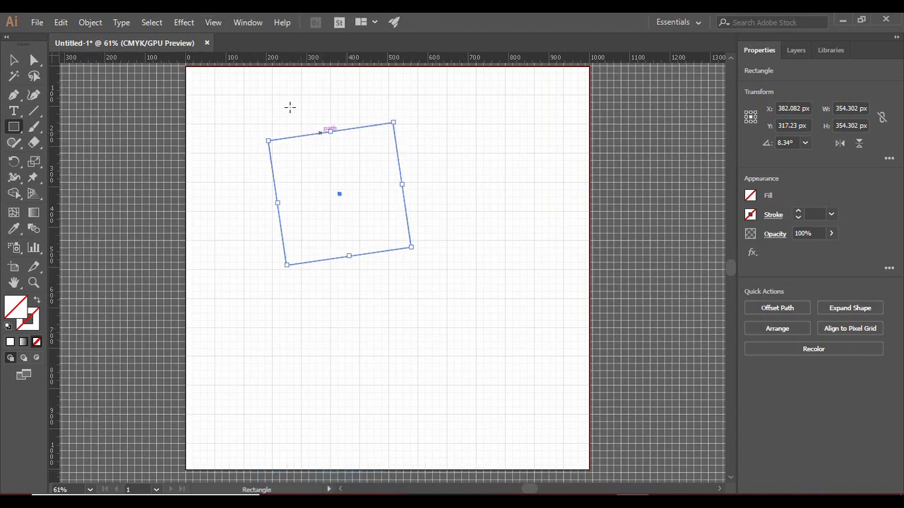
{"action": "left_click", "coordinate": [214, 22]}
{"action": "left_click", "coordinate": [327, 477]}
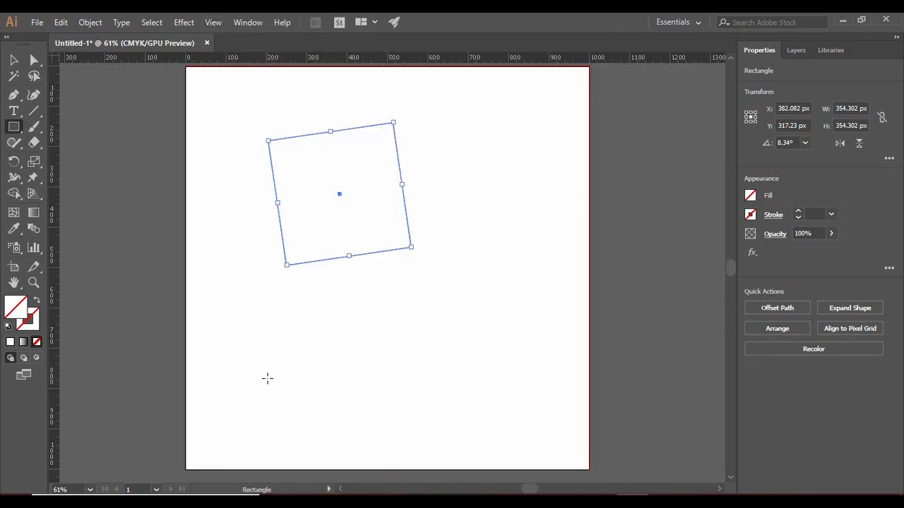
Try a 3D Extrude & Bevel effect on the square, with 27° rotation about the X axis and -5° about the Y axis.
{"action": "left_click", "coordinate": [183, 22]}
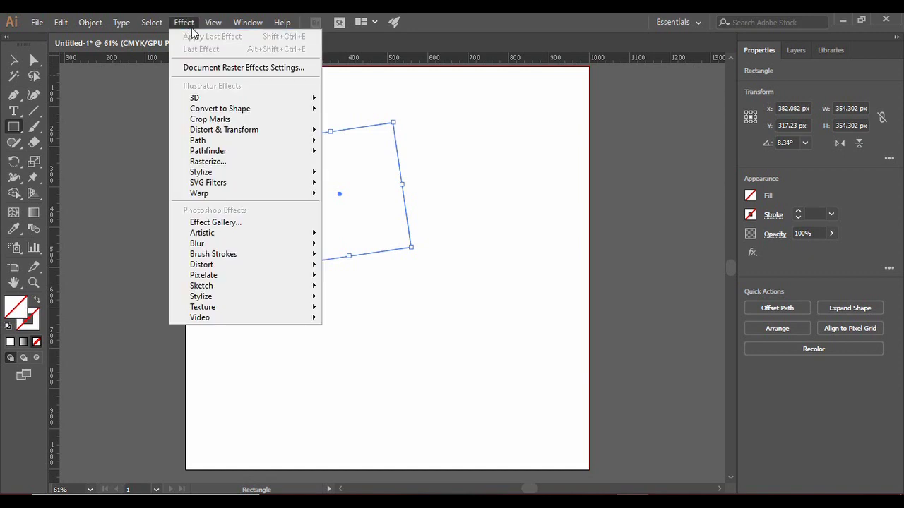
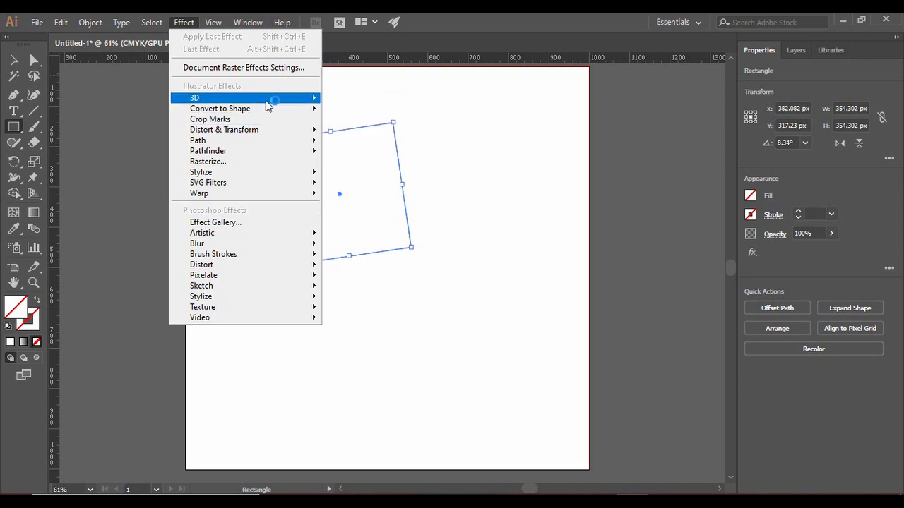
{"action": "mouse_move", "coordinate": [297, 101]}
{"action": "left_click", "coordinate": [361, 100]}
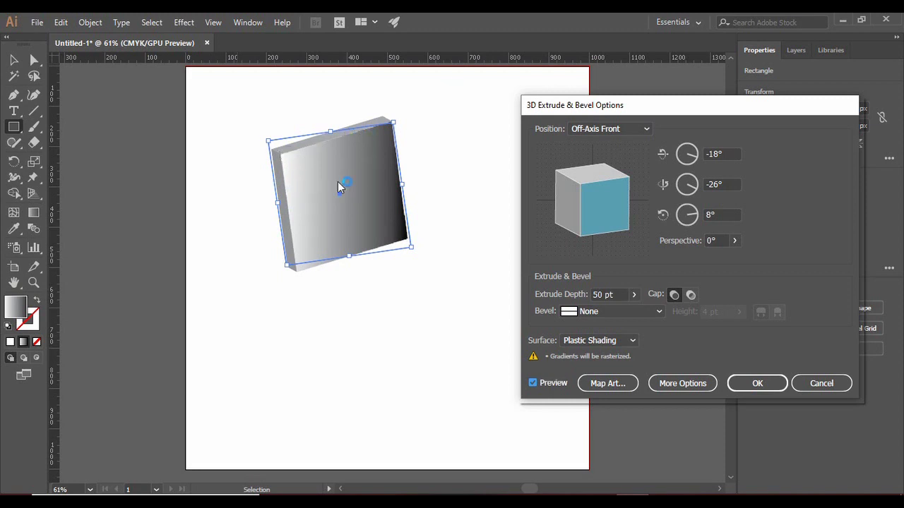
{"action": "left_click", "coordinate": [708, 153]}
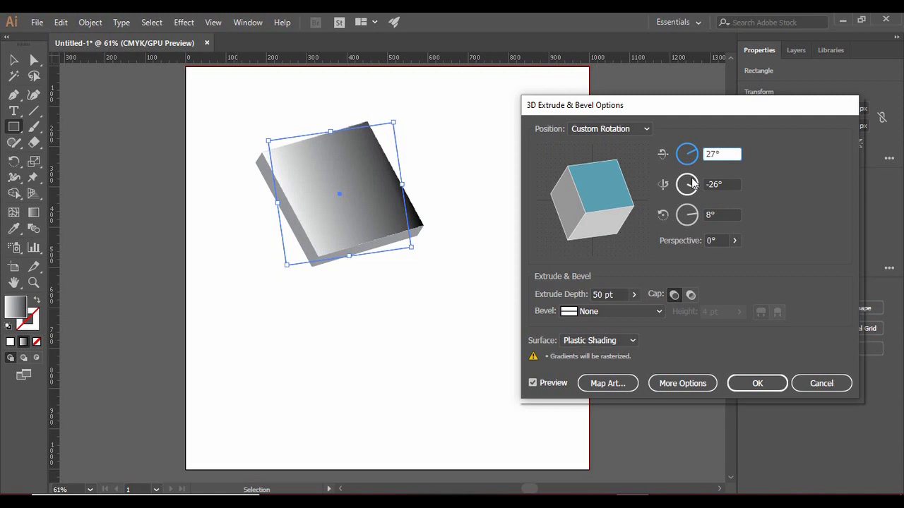
{"action": "left_click_drag", "start_coordinate": [695, 184], "coordinate": [688, 193]}
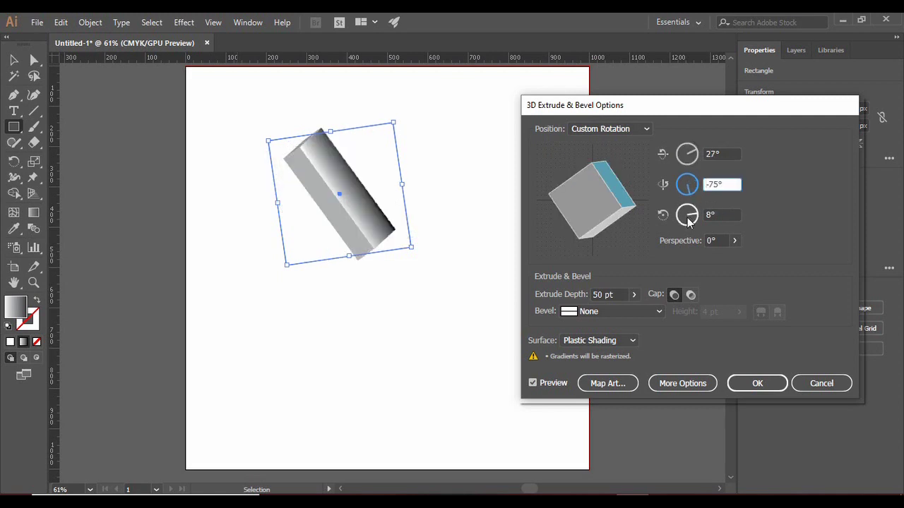
{"action": "left_click_drag", "start_coordinate": [686, 183], "coordinate": [692, 181]}
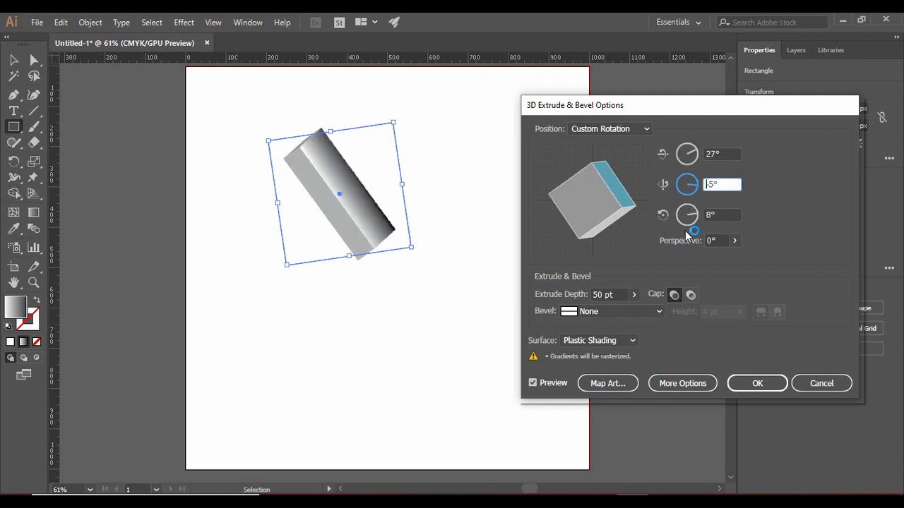
{"action": "left_click", "coordinate": [801, 383]}
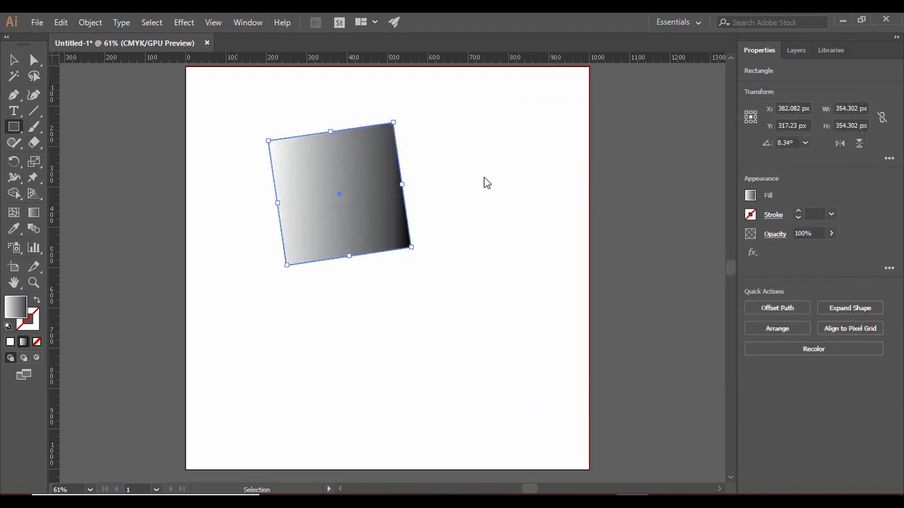
Look through the effect, selection, type and object commands, including the list of available fonts.
{"action": "left_click", "coordinate": [184, 22]}
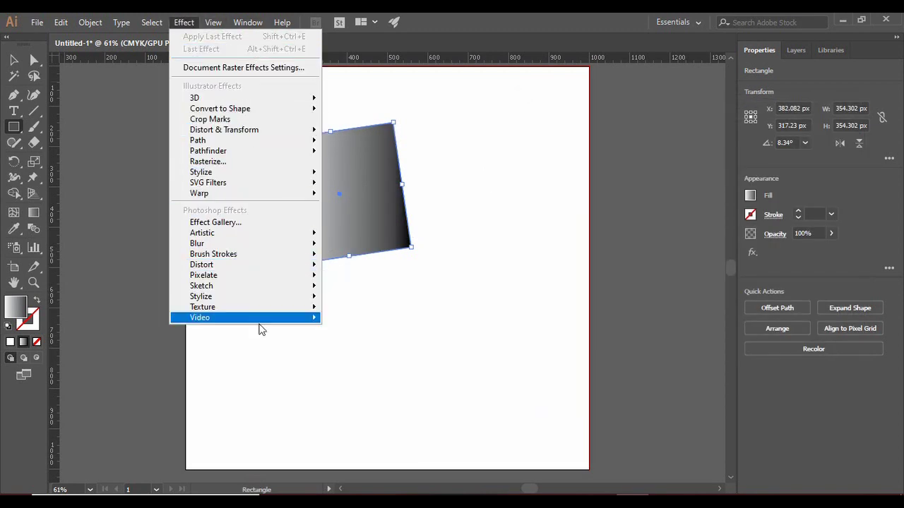
{"action": "left_click", "coordinate": [146, 22]}
{"action": "left_click", "coordinate": [146, 22]}
{"action": "left_click", "coordinate": [152, 23]}
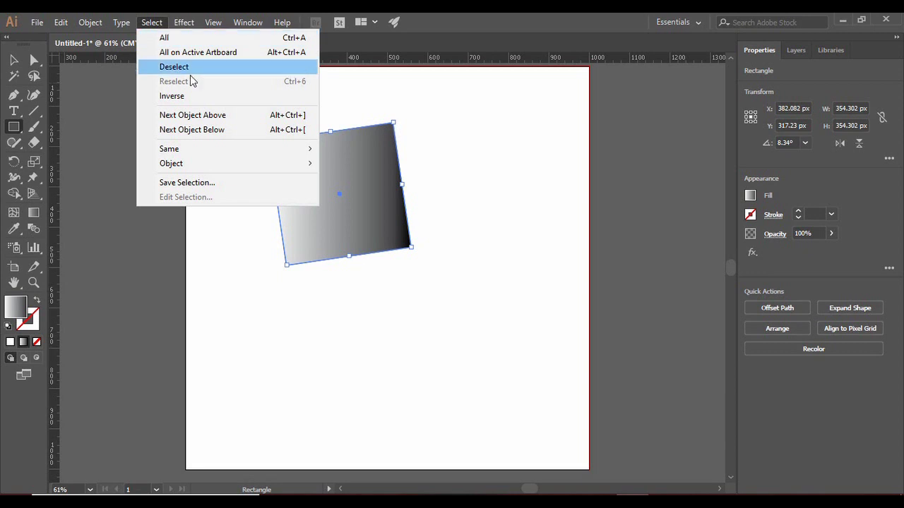
{"action": "left_click", "coordinate": [164, 39]}
{"action": "left_click", "coordinate": [121, 22]}
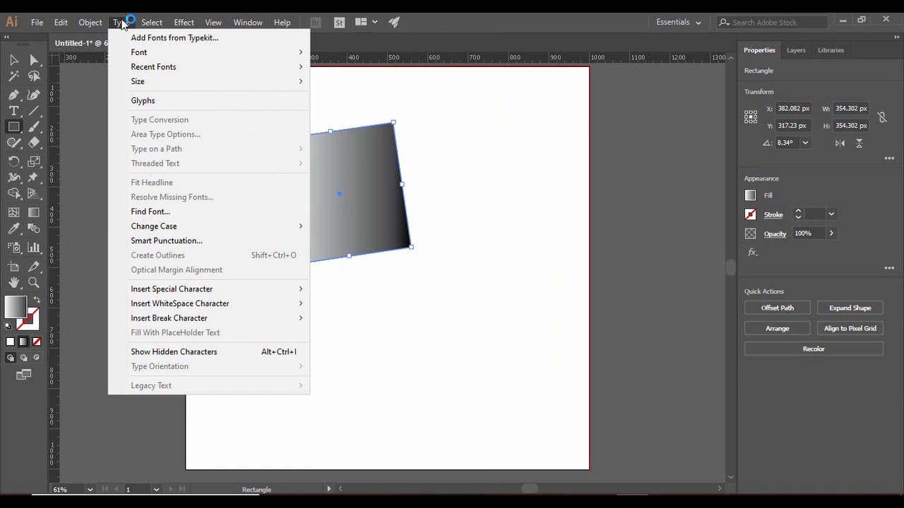
{"action": "left_click", "coordinate": [156, 60]}
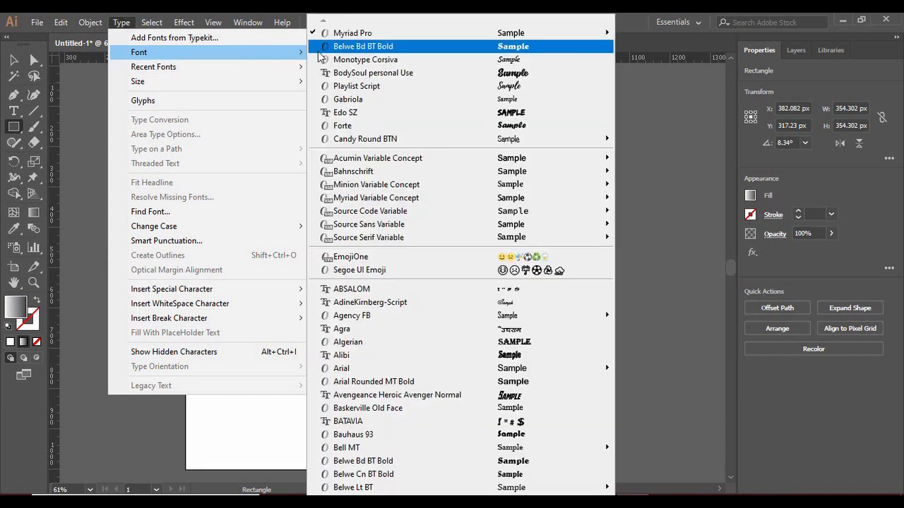
{"action": "mouse_move", "coordinate": [297, 76]}
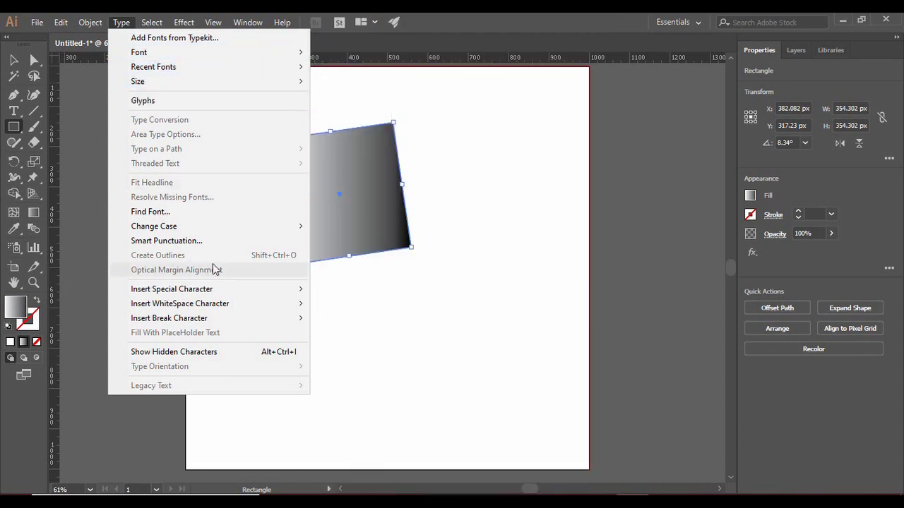
{"action": "mouse_move", "coordinate": [97, 25]}
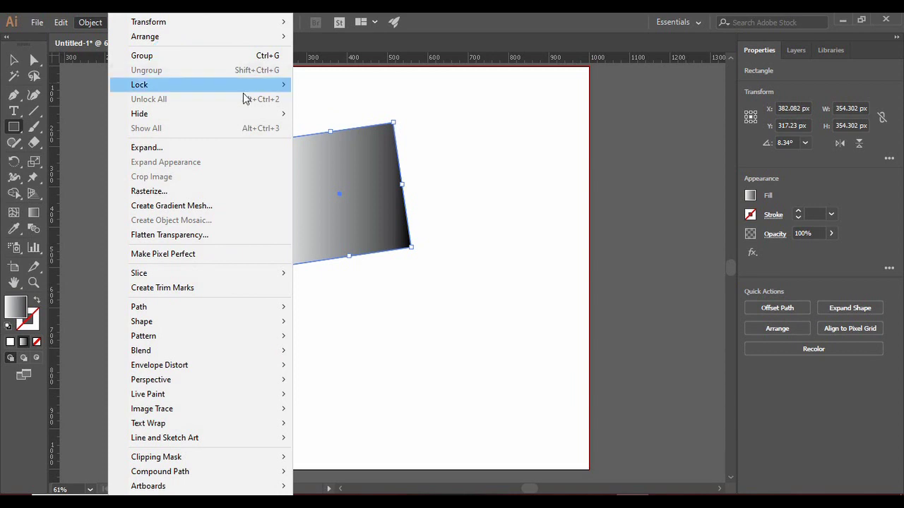
{"action": "left_click", "coordinate": [456, 159]}
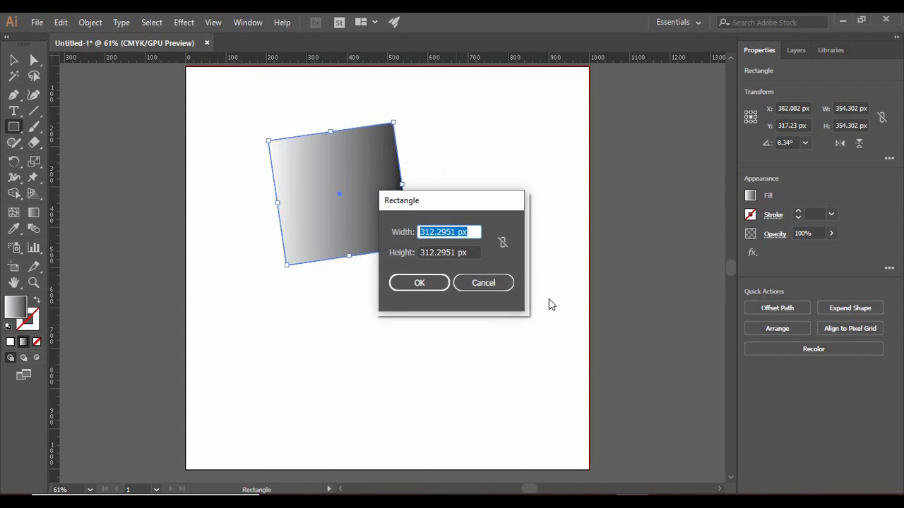
{"action": "left_click", "coordinate": [487, 284]}
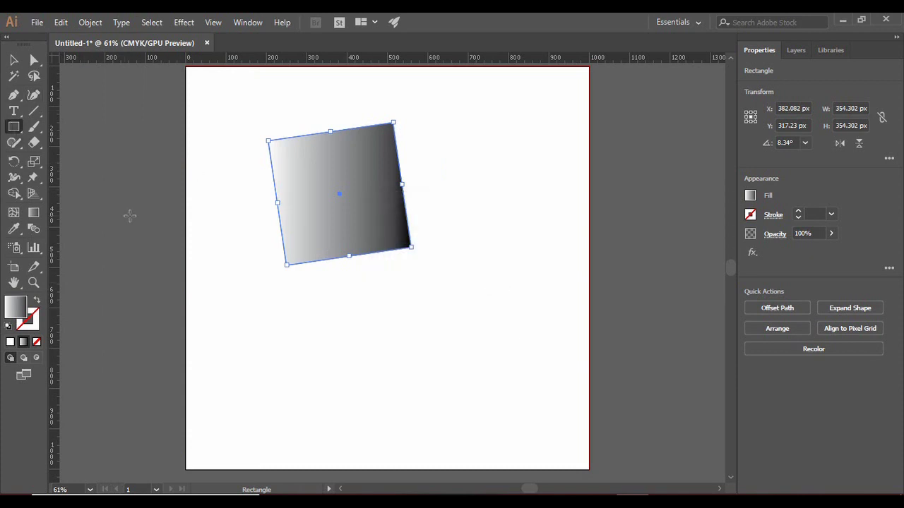
Draw a rectangle about 269 by 243 px overlapping the rotated square's lower corner, and group the two shapes.
{"action": "left_click_drag", "start_coordinate": [336, 225], "coordinate": [444, 323]}
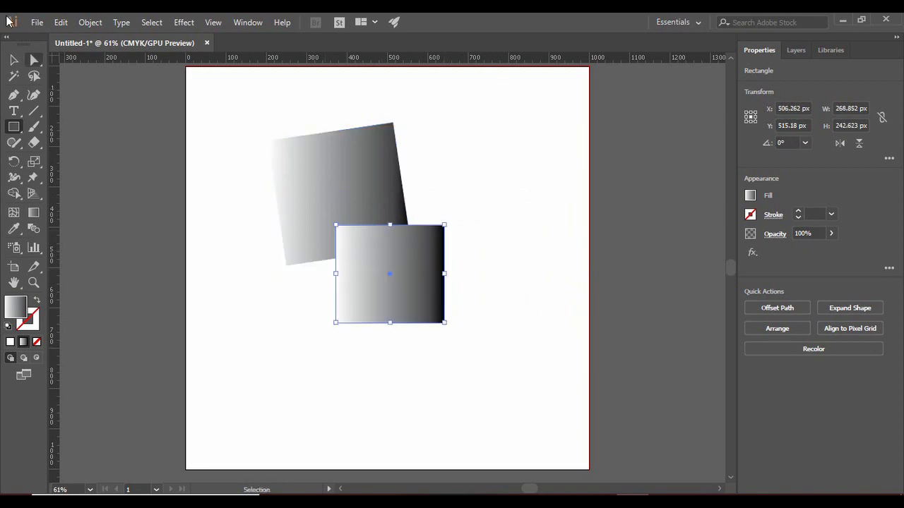
{"action": "left_click", "coordinate": [13, 59]}
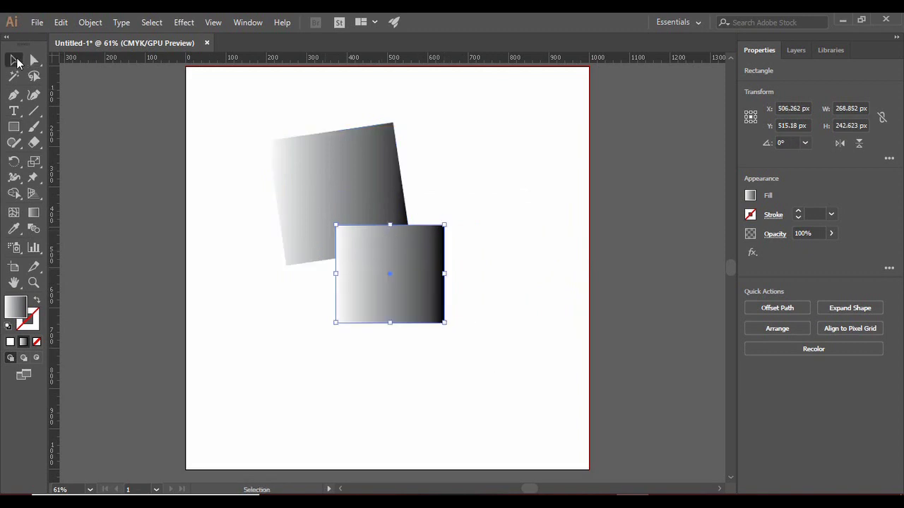
{"action": "left_click", "coordinate": [374, 184], "text": "shift"}
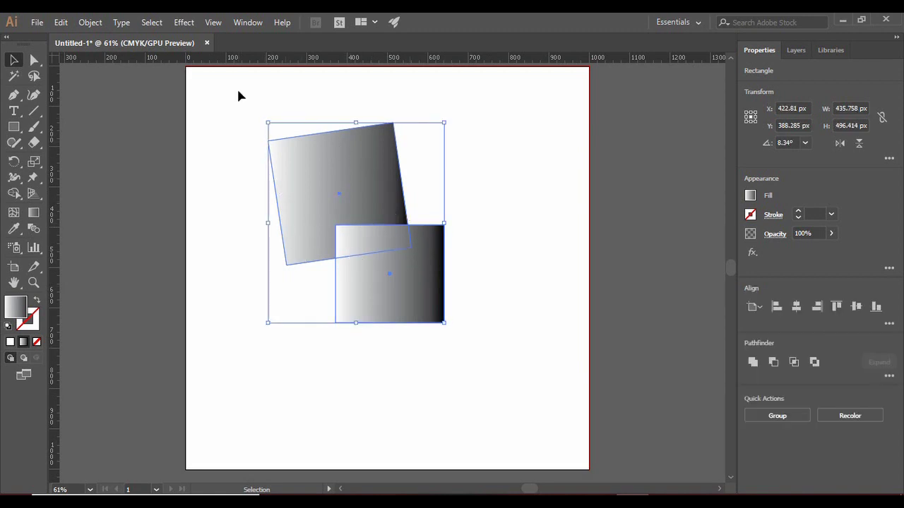
{"action": "left_click", "coordinate": [89, 24]}
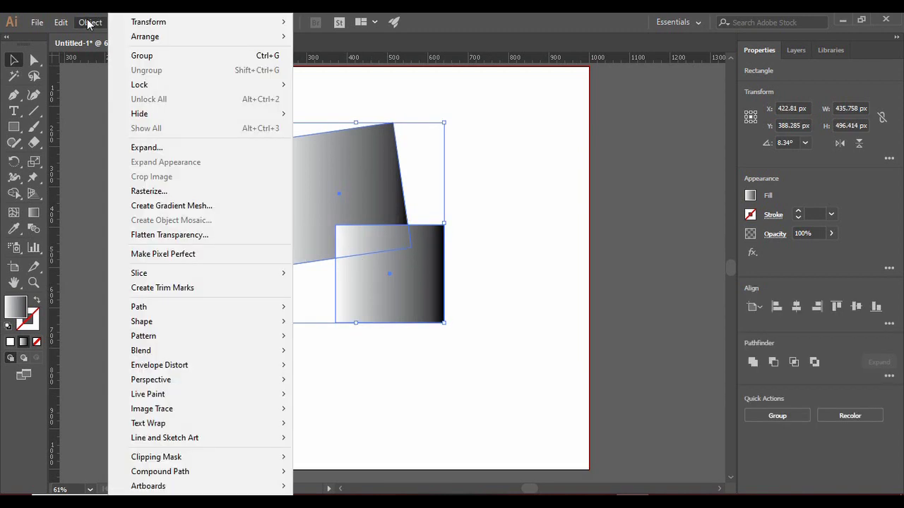
{"action": "left_click", "coordinate": [150, 59]}
Move the grouped shapes to about X 521, Y 375 px and ungroup them.
{"action": "left_click_drag", "start_coordinate": [404, 177], "coordinate": [463, 187]}
{"action": "left_click", "coordinate": [526, 151]}
{"action": "left_click_drag", "start_coordinate": [420, 325], "coordinate": [457, 271]}
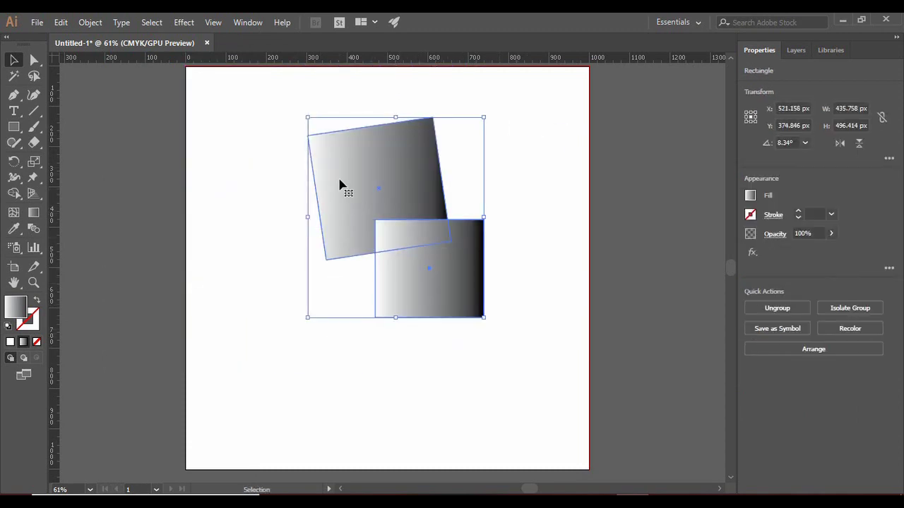
{"action": "left_click", "coordinate": [90, 22]}
{"action": "left_click", "coordinate": [149, 70]}
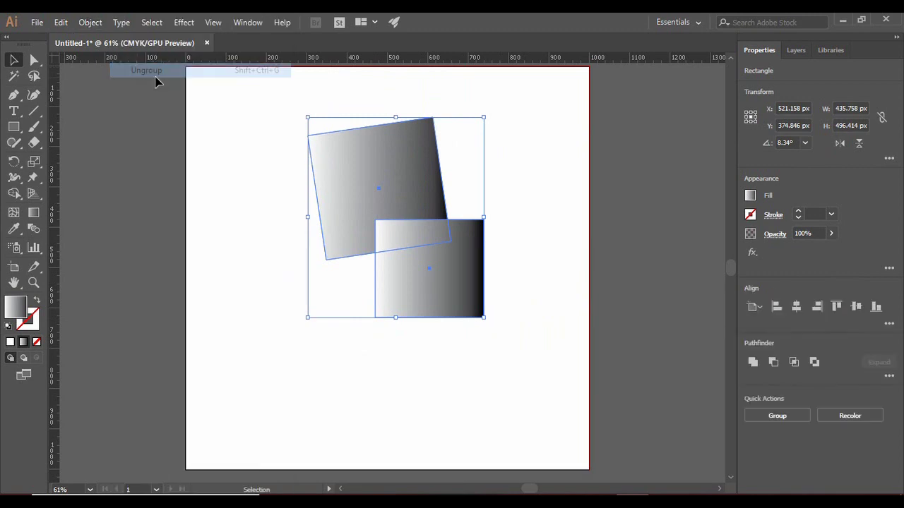
Lock the two selected shapes and unlock them again.
{"action": "left_click", "coordinate": [90, 23]}
{"action": "mouse_move", "coordinate": [149, 86]}
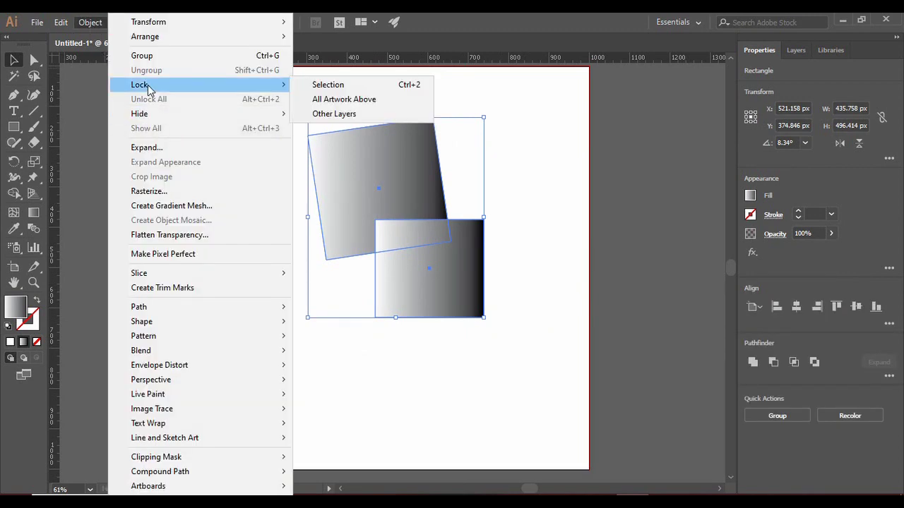
{"action": "left_click", "coordinate": [362, 87]}
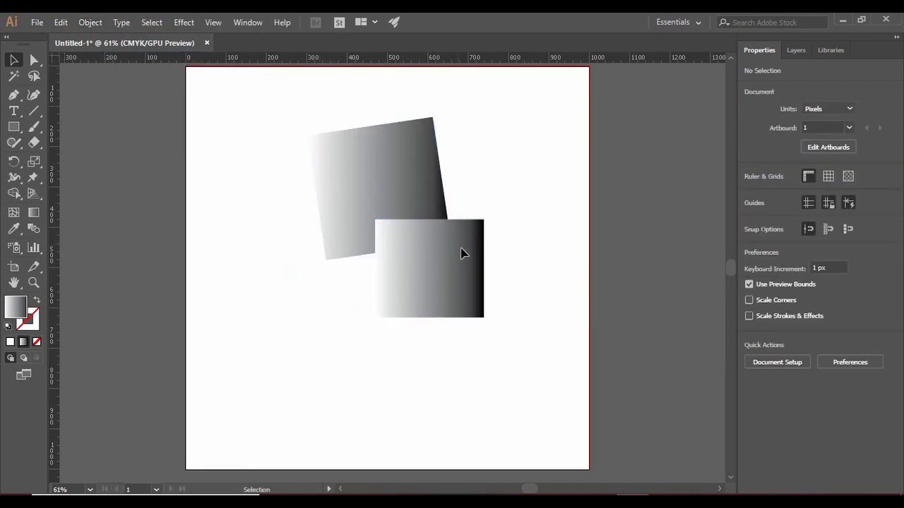
{"action": "left_click", "coordinate": [87, 23]}
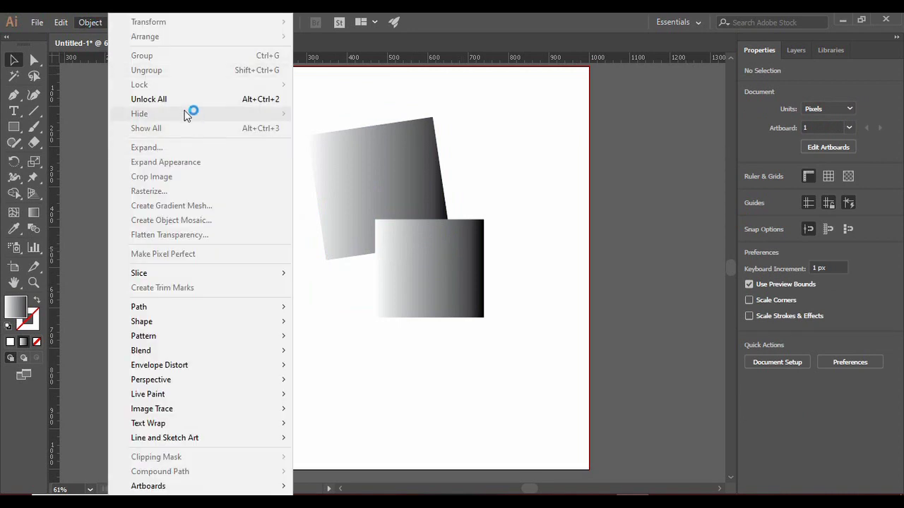
{"action": "left_click", "coordinate": [188, 99]}
Hide the two selected shapes and show them again.
{"action": "left_click", "coordinate": [86, 24]}
{"action": "mouse_move", "coordinate": [163, 114]}
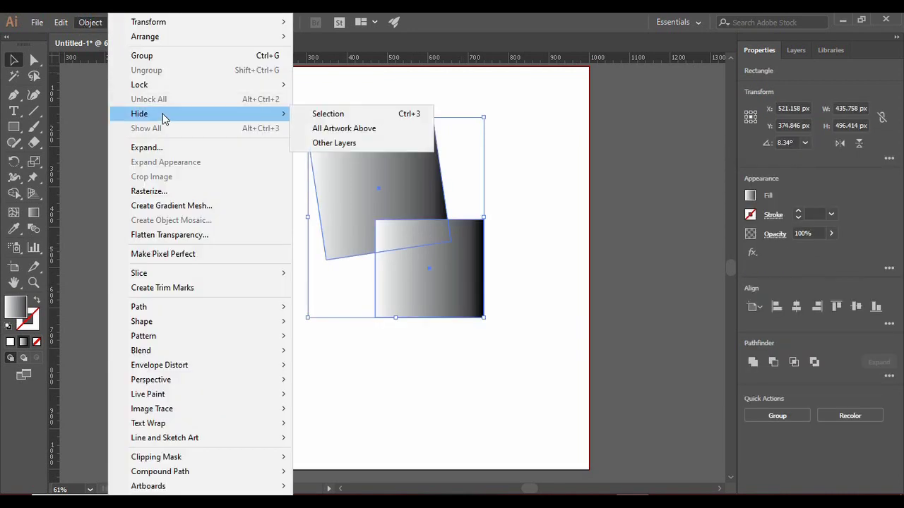
{"action": "left_click", "coordinate": [318, 116]}
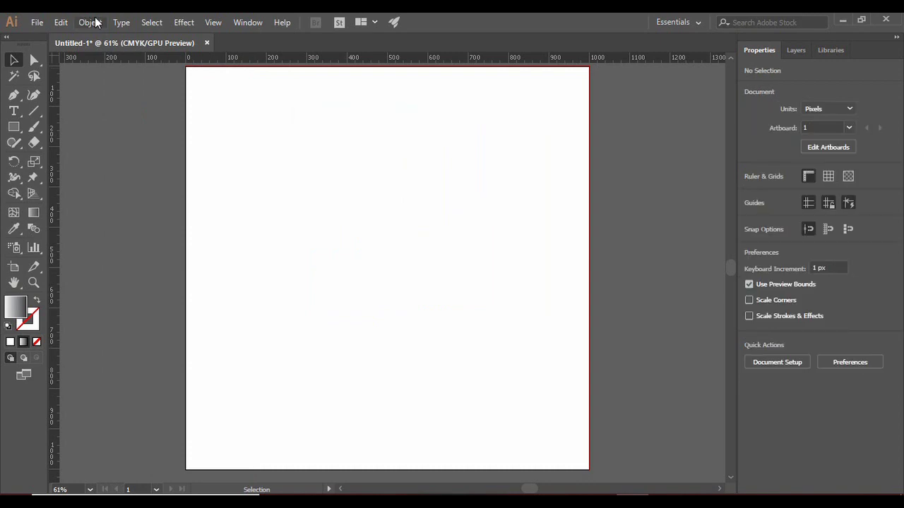
{"action": "left_click", "coordinate": [89, 23]}
{"action": "left_click", "coordinate": [186, 128]}
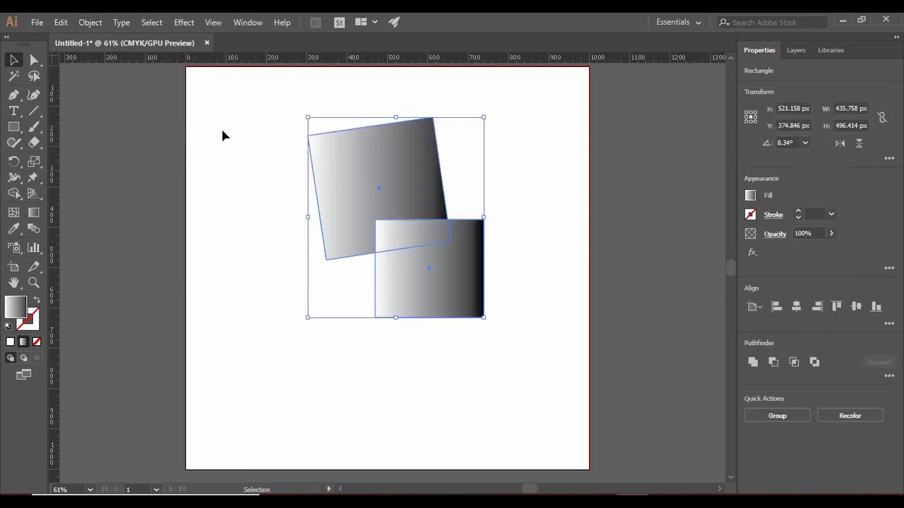
{"action": "left_click", "coordinate": [92, 22]}
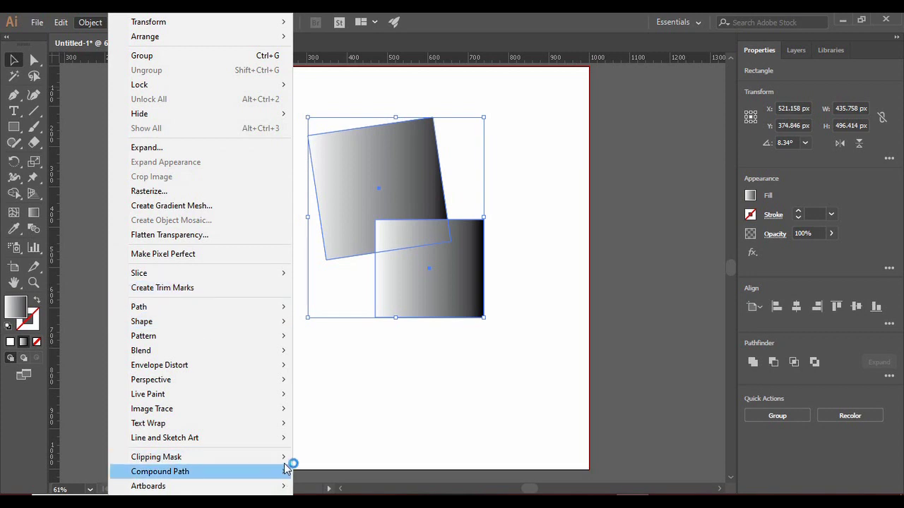
{"action": "mouse_move", "coordinate": [280, 385]}
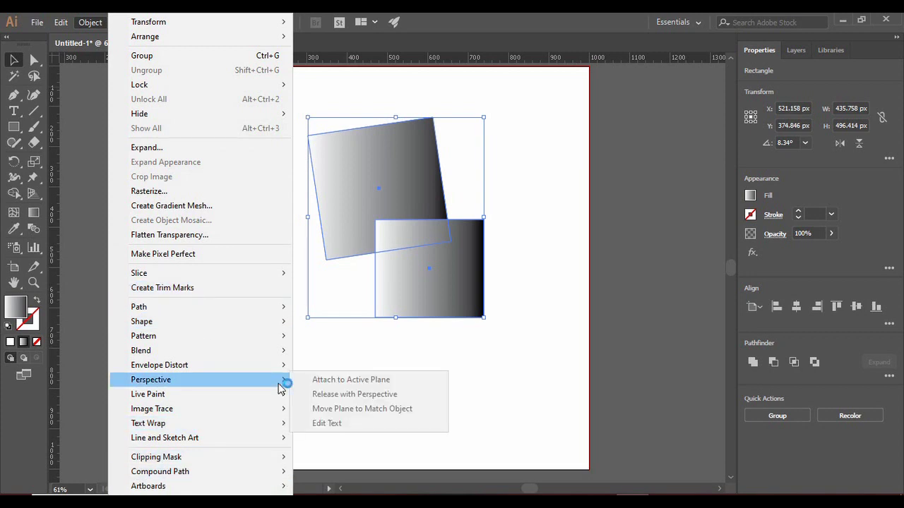
{"action": "mouse_move", "coordinate": [62, 20]}
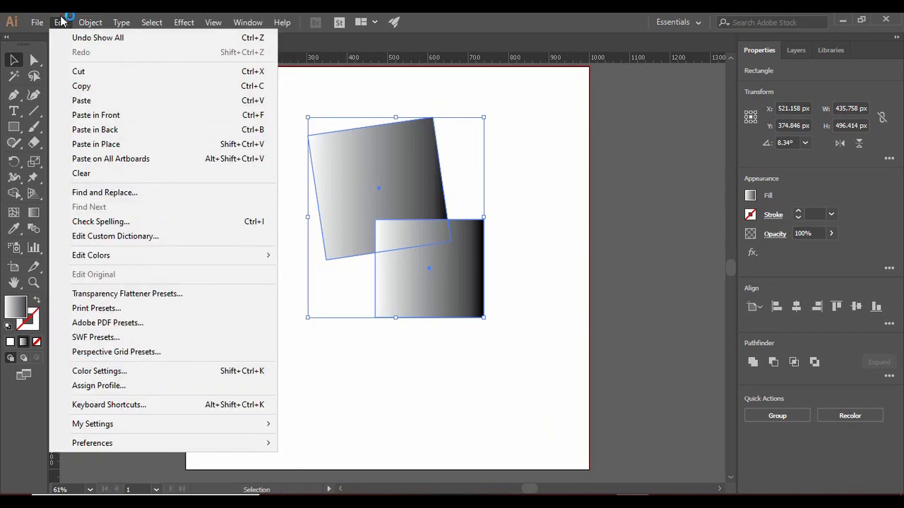
Move the two shapes apart, placing the rectangle below the rotated square at about X 524, Y 598 px.
{"action": "left_click", "coordinate": [334, 359]}
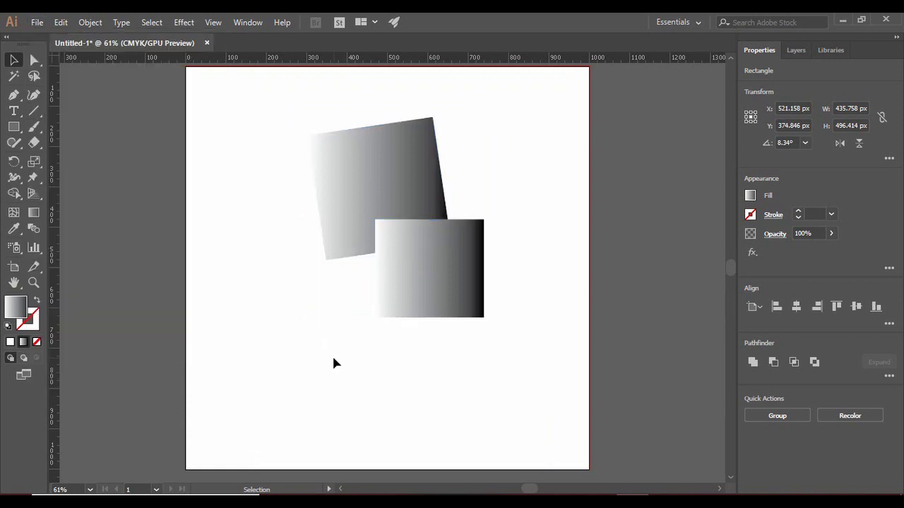
{"action": "left_click_drag", "start_coordinate": [456, 249], "coordinate": [382, 310]}
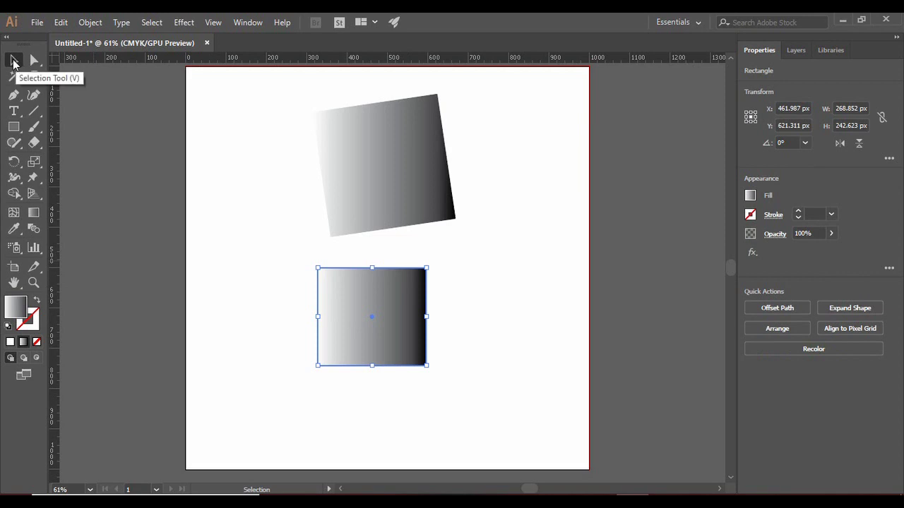
{"action": "left_click_drag", "start_coordinate": [403, 307], "coordinate": [385, 293]}
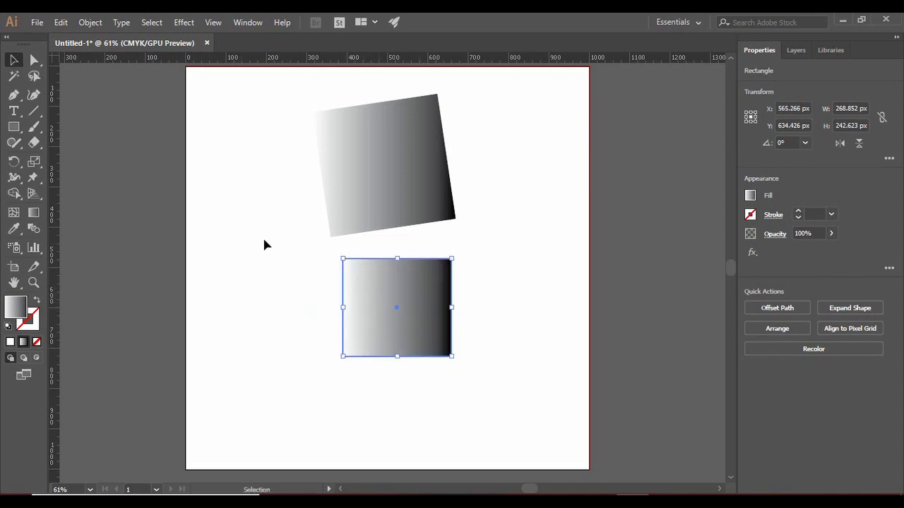
Reshape the rectangle into an irregular quadrilateral about 767 by 461 px by moving its corner anchor points with Direct Selection.
{"action": "left_click", "coordinate": [33, 62]}
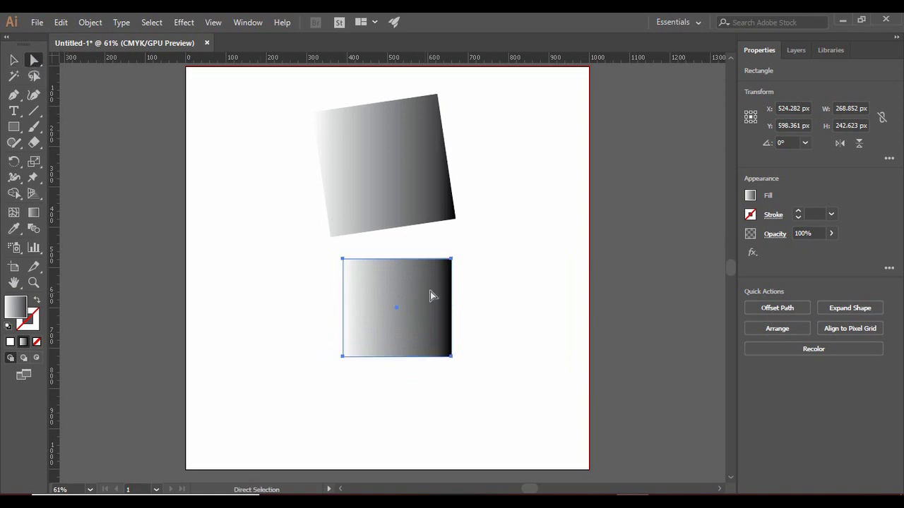
{"action": "left_click", "coordinate": [342, 259]}
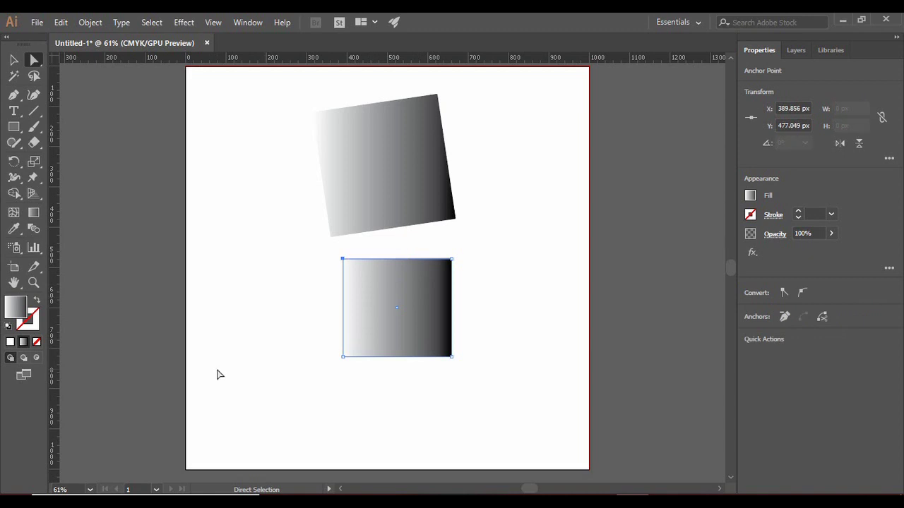
{"action": "left_click", "coordinate": [411, 326]}
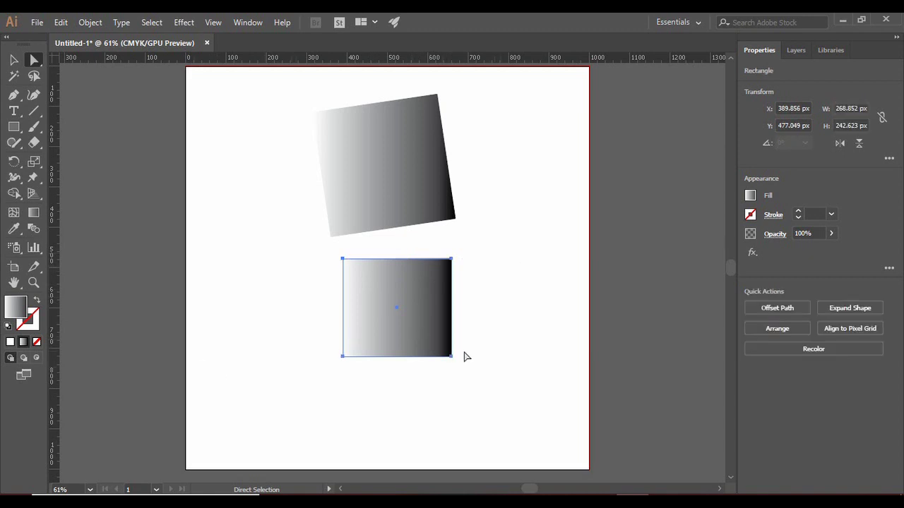
{"action": "left_click_drag", "start_coordinate": [454, 263], "coordinate": [537, 260]}
{"action": "left_click_drag", "start_coordinate": [441, 368], "coordinate": [507, 417]}
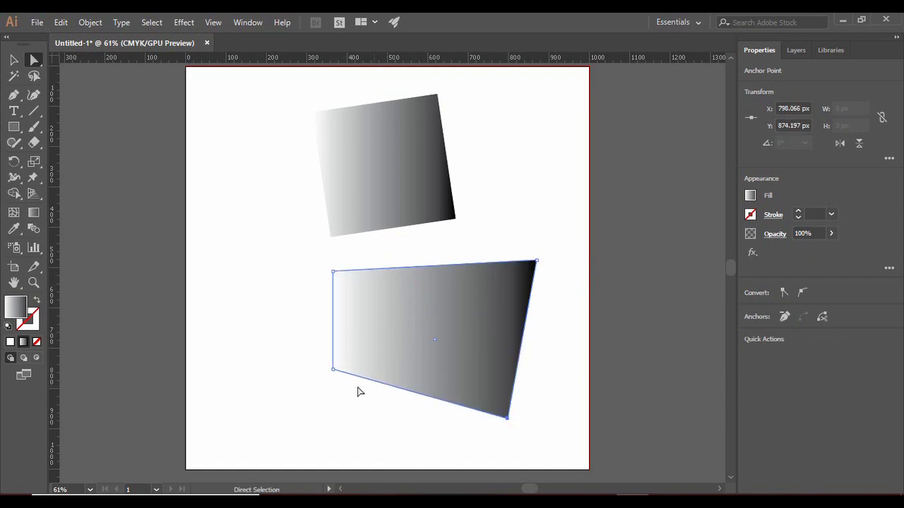
{"action": "left_click_drag", "start_coordinate": [332, 369], "coordinate": [236, 430]}
{"action": "left_click_drag", "start_coordinate": [333, 271], "coordinate": [227, 246]}
{"action": "mouse_move", "coordinate": [382, 340]}
{"action": "left_mouse_down"}
{"action": "mouse_move", "coordinate": [377, 361]}
{"action": "mouse_move", "coordinate": [382, 349]}
{"action": "left_mouse_up"}
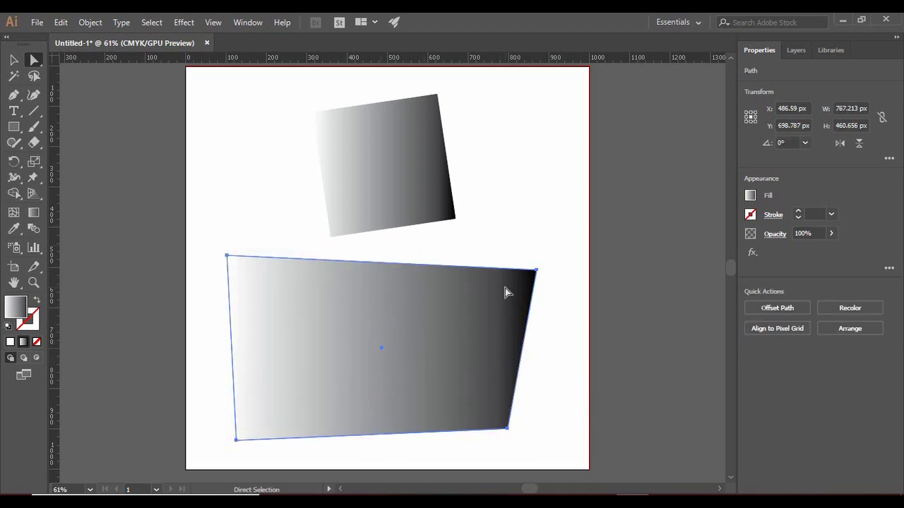
Scale the irregular quadrilateral down to about 614 by 278 px, centred at about X 633, Y 775 px.
{"action": "left_click", "coordinate": [13, 61]}
{"action": "left_click", "coordinate": [266, 245]}
{"action": "left_click_drag", "start_coordinate": [347, 330], "coordinate": [375, 324]}
{"action": "left_click_drag", "start_coordinate": [254, 250], "coordinate": [317, 324]}
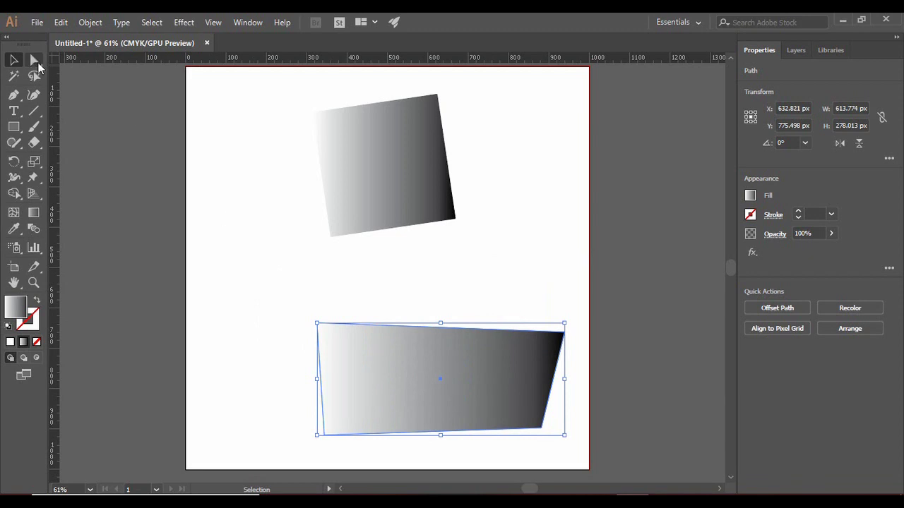
Draw a small closed pentagon with the Pen tool between the rotated square and the quadrilateral, near the artboard's left side.
{"action": "key", "text": "p"}
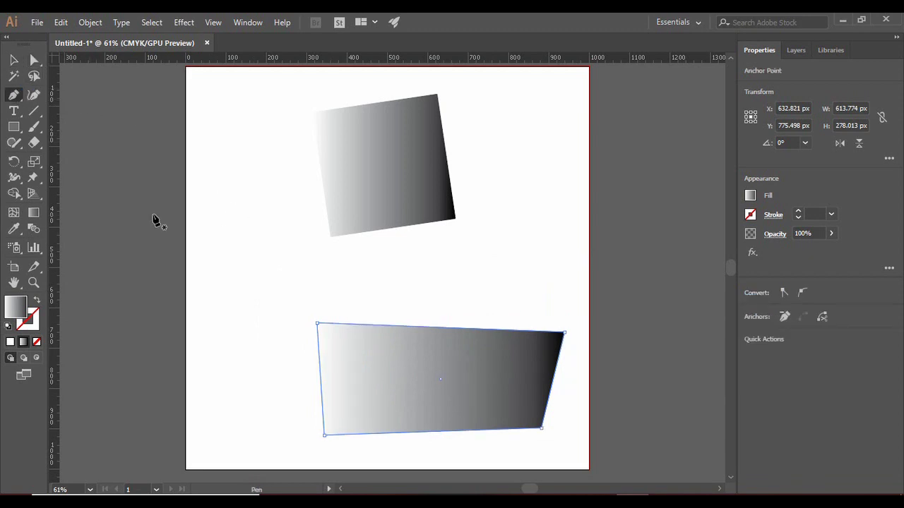
{"action": "left_click", "coordinate": [235, 246]}
{"action": "left_click", "coordinate": [266, 294]}
{"action": "left_click", "coordinate": [313, 285]}
{"action": "left_click", "coordinate": [304, 243]}
{"action": "left_click", "coordinate": [259, 221]}
Draw a small closed four-sided shape with the Pen tool, about 167 by 123 px, above the pentagon.
{"action": "left_click", "coordinate": [249, 166]}
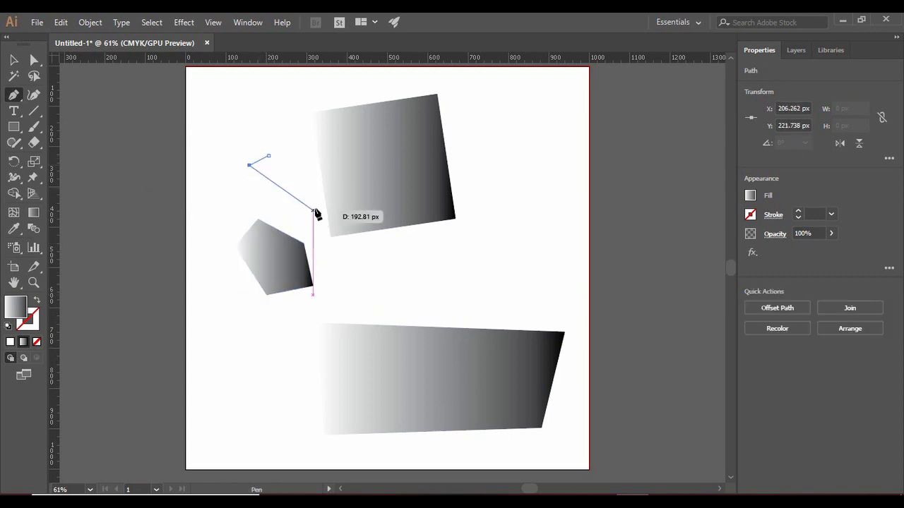
{"action": "left_click", "coordinate": [263, 204]}
{"action": "left_click", "coordinate": [317, 193]}
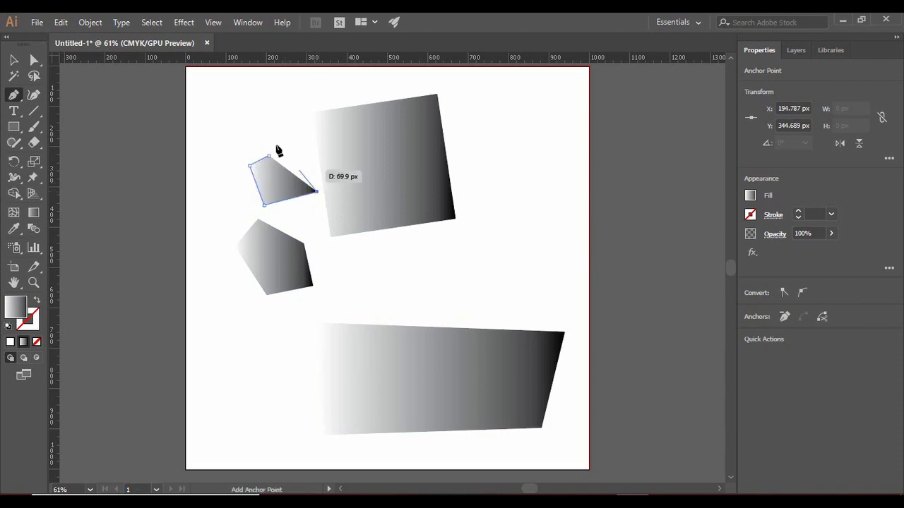
{"action": "left_click", "coordinate": [268, 156]}
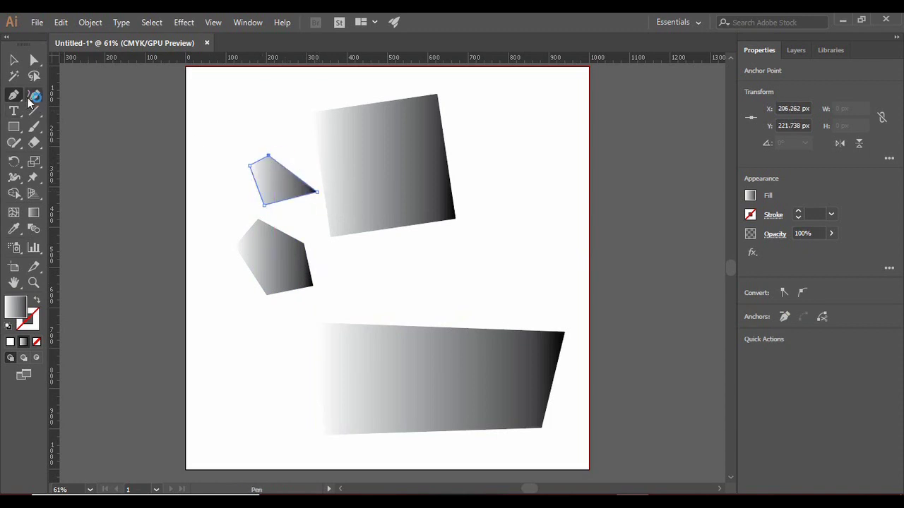
Draw a closed rounded shape about 166 by 154 px with the Curvature tool, between the rotated square and the lower quadrilateral.
{"action": "left_click", "coordinate": [33, 96]}
{"action": "left_click", "coordinate": [493, 261]}
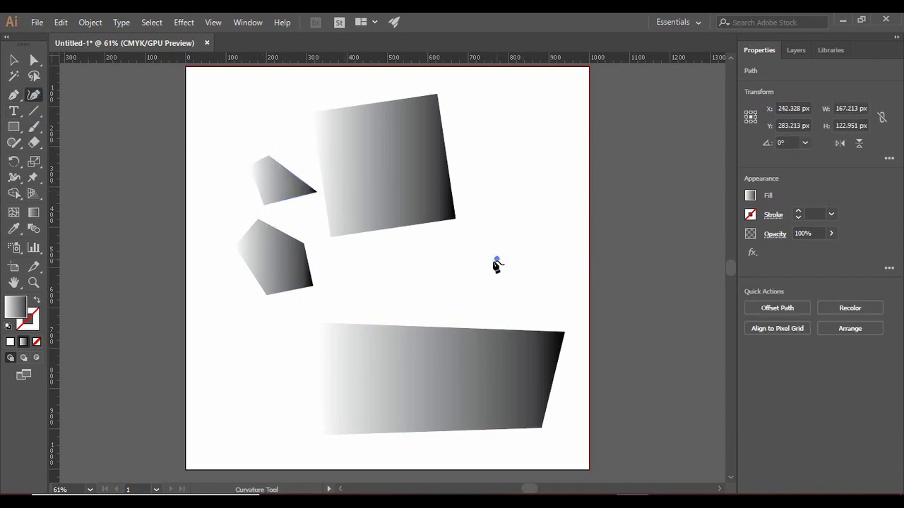
{"action": "left_click", "coordinate": [468, 304]}
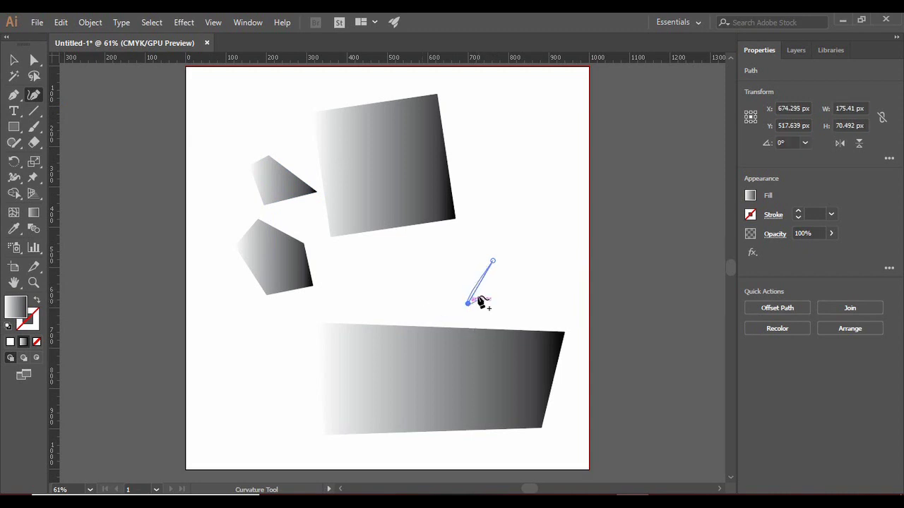
{"action": "left_click", "coordinate": [430, 292]}
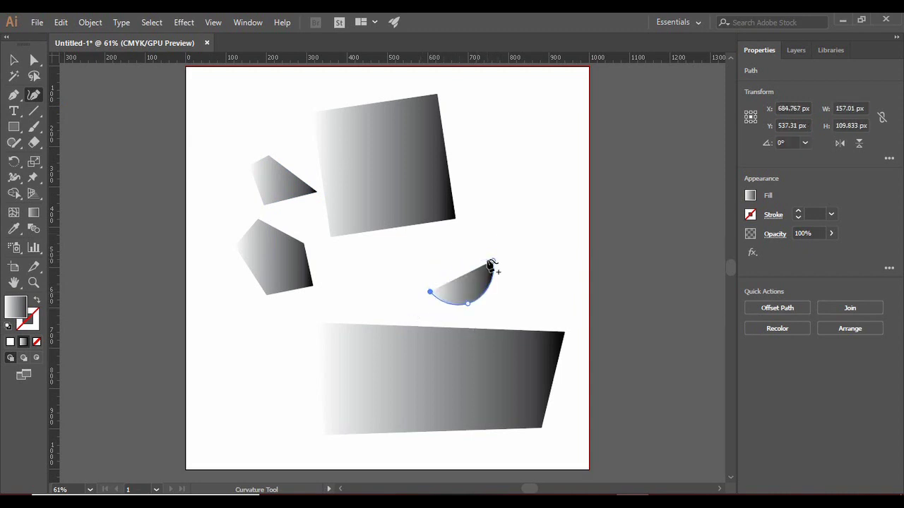
{"action": "left_click", "coordinate": [443, 252]}
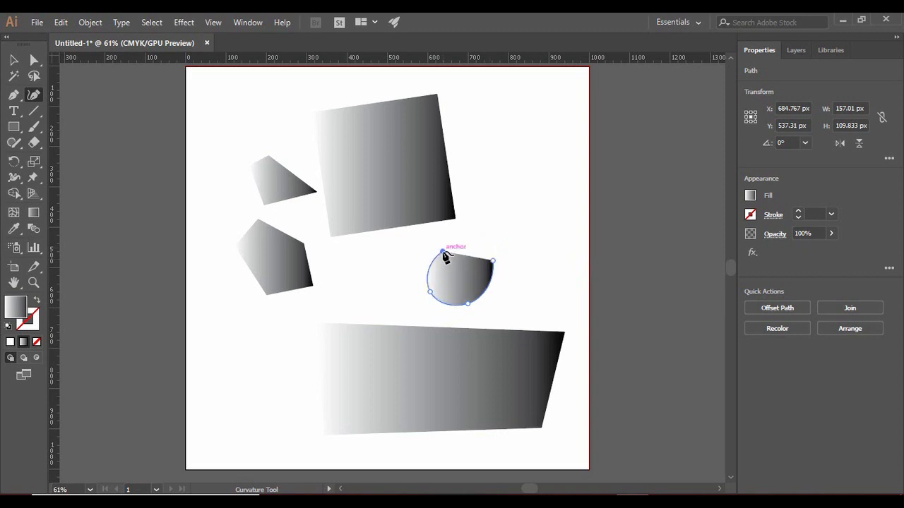
{"action": "left_click", "coordinate": [491, 260]}
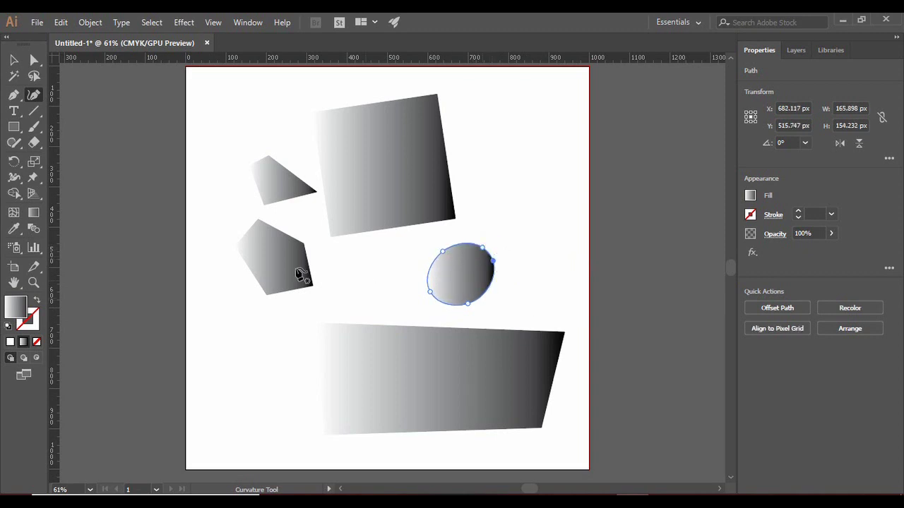
Add the text "Programming Knowledge" beside the left edge of the lower quadrilateral.
{"action": "left_click", "coordinate": [13, 111]}
{"action": "left_click", "coordinate": [278, 391]}
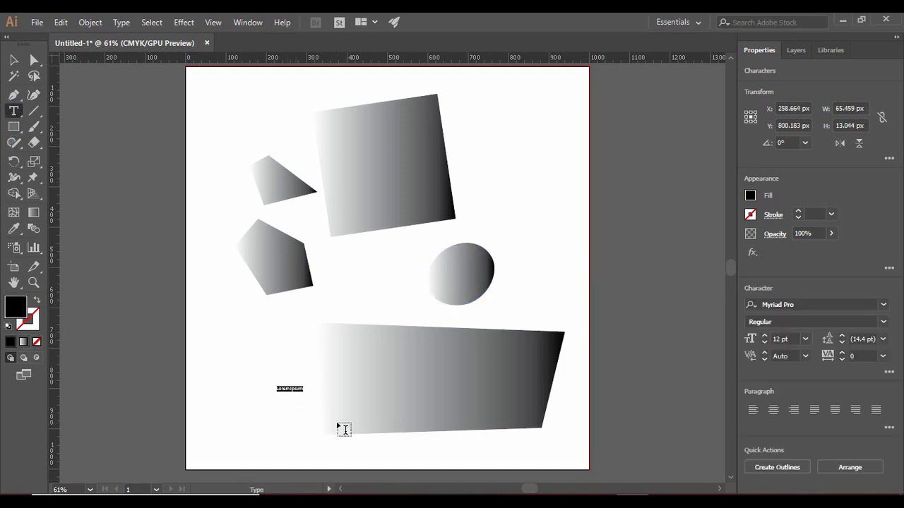
{"action": "key", "text": "BackSpace"}
{"action": "type", "text": "Programming Knowledge"}
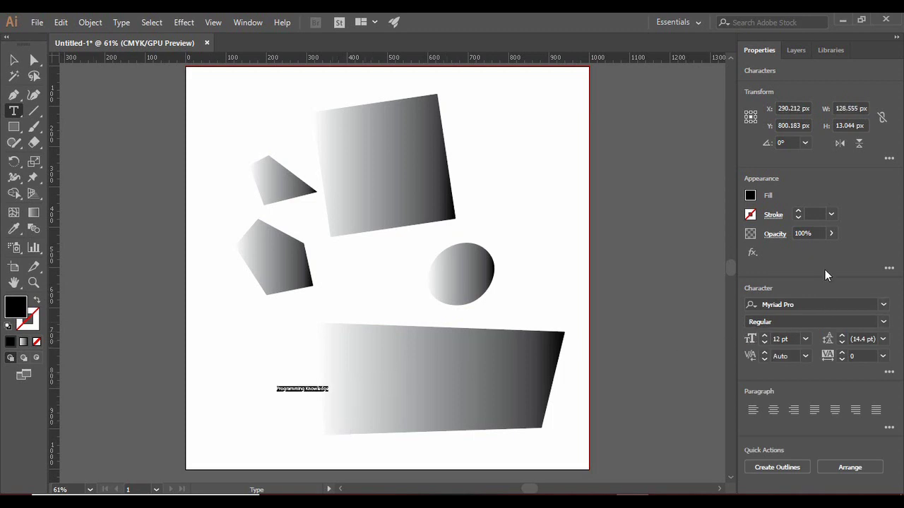
Set the text to Monotype Corsiva at 72 pt and remove the space between its two words.
{"action": "left_click", "coordinate": [882, 306]}
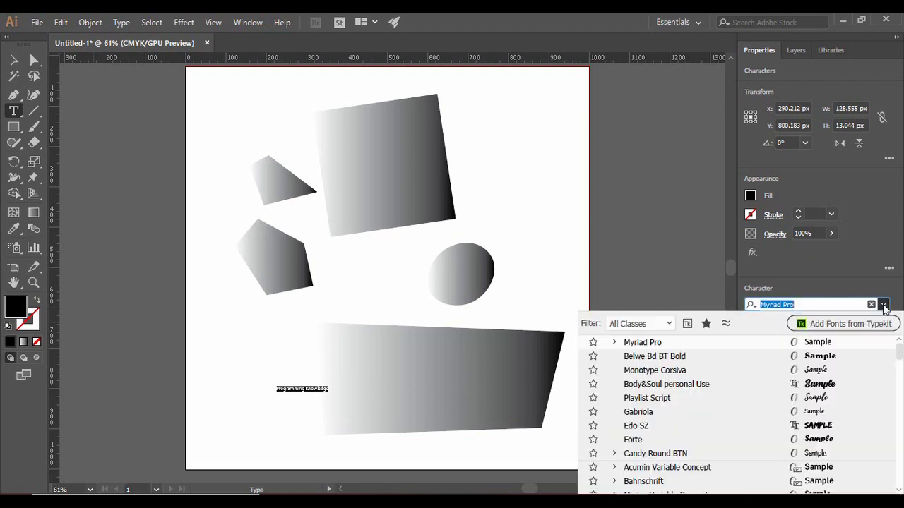
{"action": "left_click", "coordinate": [681, 371]}
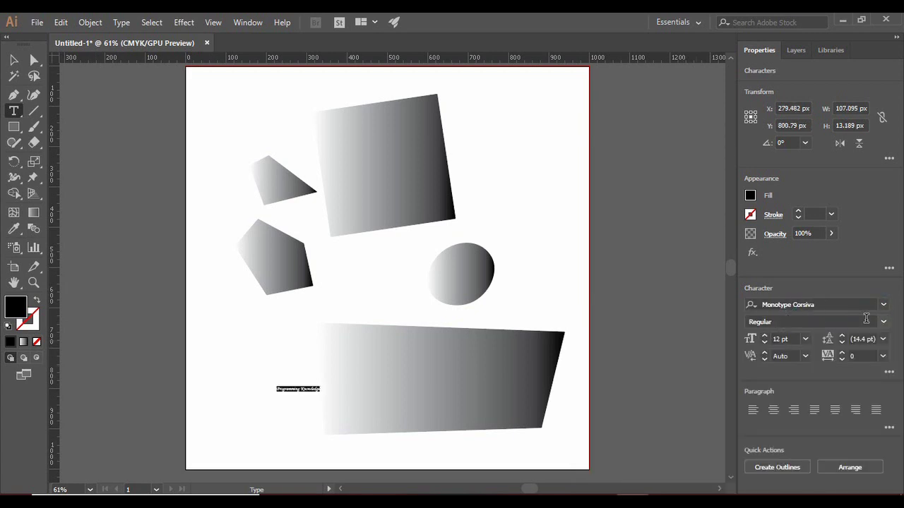
{"action": "left_click", "coordinate": [805, 340]}
{"action": "left_click", "coordinate": [823, 324]}
{"action": "left_click", "coordinate": [413, 382]}
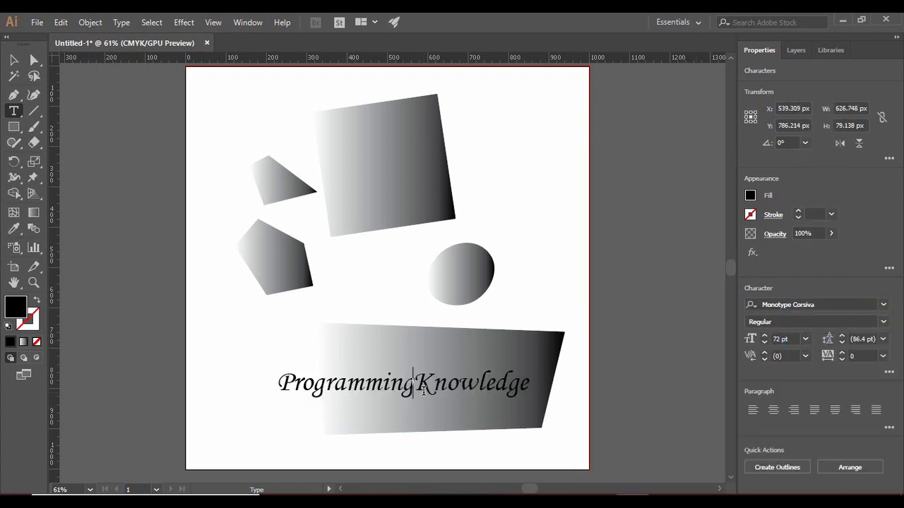
Draw two steep, nearly vertical straight lines, about 323 and 360 px tall, to the right of the rotated square.
{"action": "left_click", "coordinate": [34, 111]}
{"action": "left_click", "coordinate": [531, 85]}
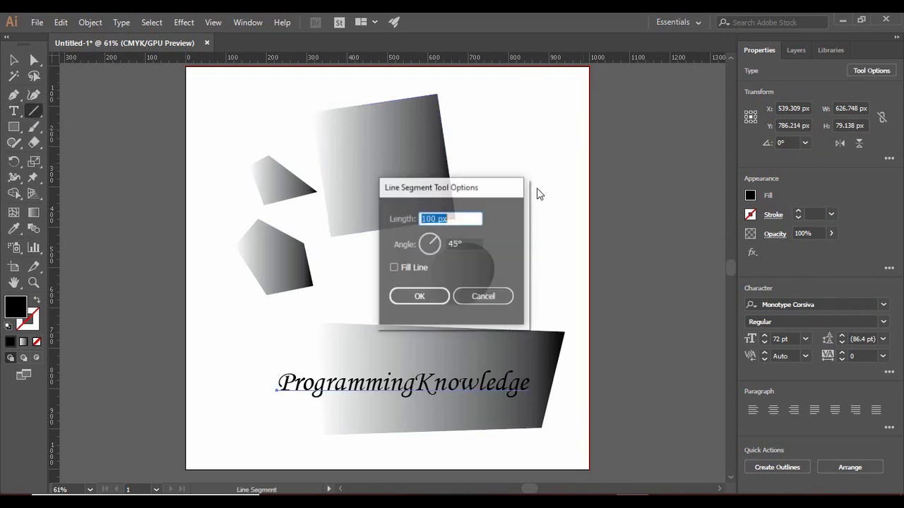
{"action": "left_click", "coordinate": [483, 296]}
{"action": "left_click_drag", "start_coordinate": [531, 102], "coordinate": [537, 232]}
{"action": "left_click_drag", "start_coordinate": [484, 98], "coordinate": [497, 242]}
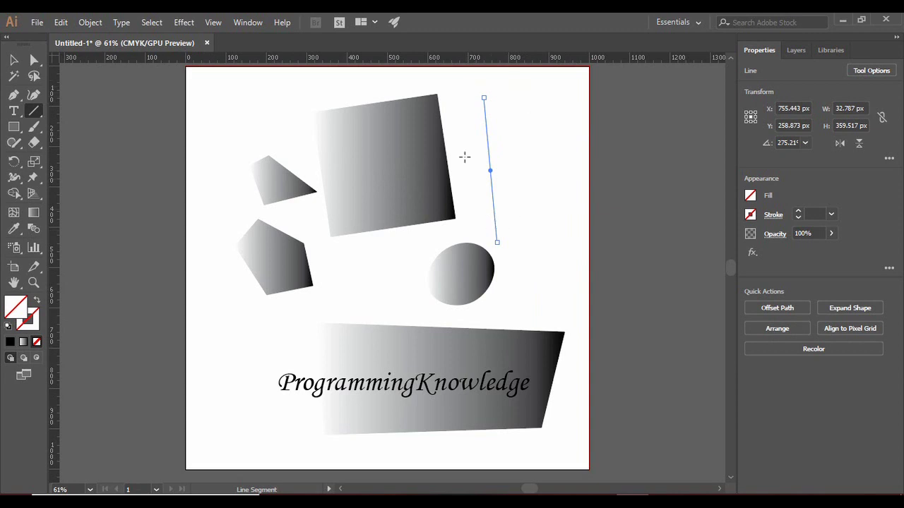
Give the line nearer the rotated square a light blue fill and shift it slightly down and to the right.
{"action": "left_click", "coordinate": [23, 342]}
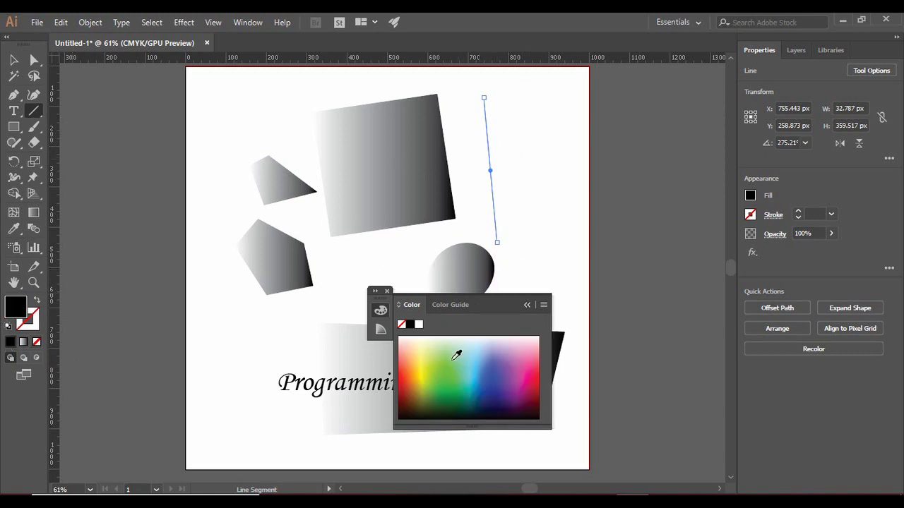
{"action": "left_click_drag", "start_coordinate": [428, 345], "coordinate": [477, 361]}
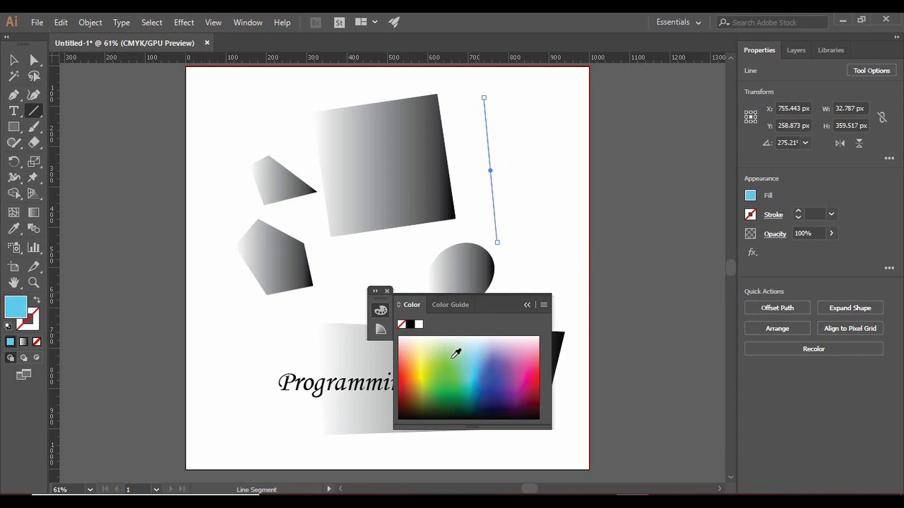
{"action": "left_click", "coordinate": [526, 304]}
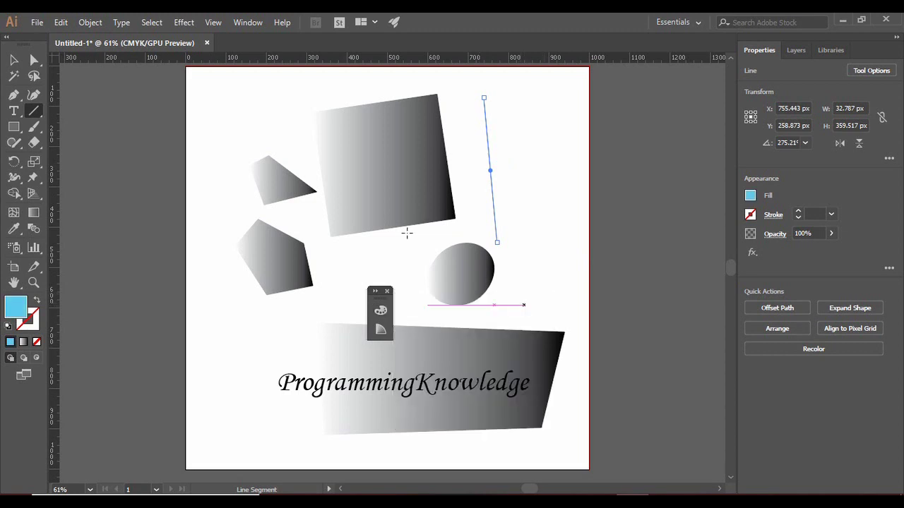
{"action": "left_click", "coordinate": [12, 62]}
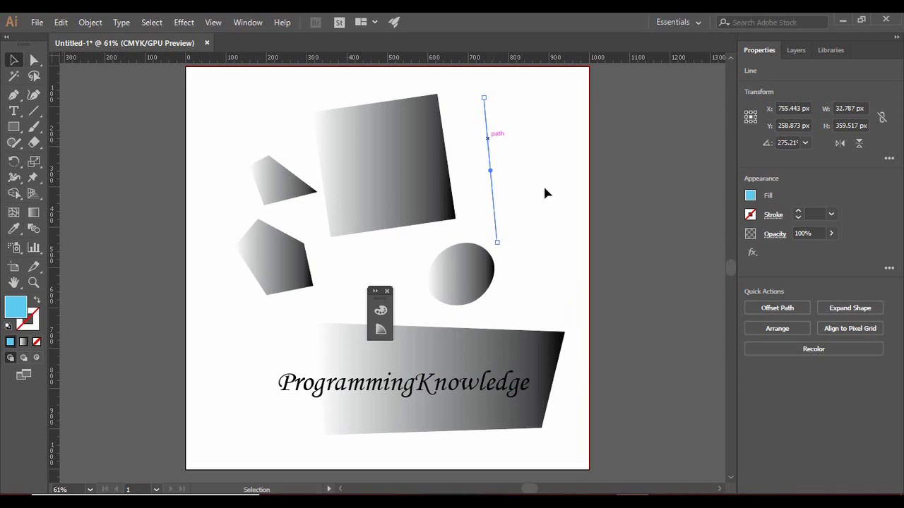
{"action": "left_click_drag", "start_coordinate": [491, 192], "coordinate": [535, 191]}
{"action": "left_click_drag", "start_coordinate": [464, 150], "coordinate": [502, 189]}
Add a 5 pt black stroke to the rotated square.
{"action": "left_click", "coordinate": [396, 193]}
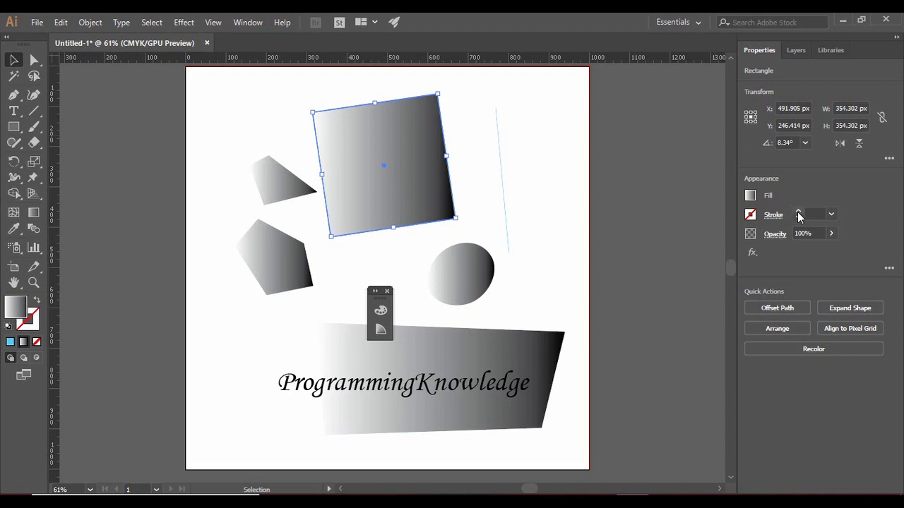
{"action": "left_click", "coordinate": [798, 213]}
{"action": "left_click", "coordinate": [797, 212]}
{"action": "left_click", "coordinate": [797, 213]}
{"action": "left_click", "coordinate": [798, 213]}
{"action": "left_click", "coordinate": [33, 325]}
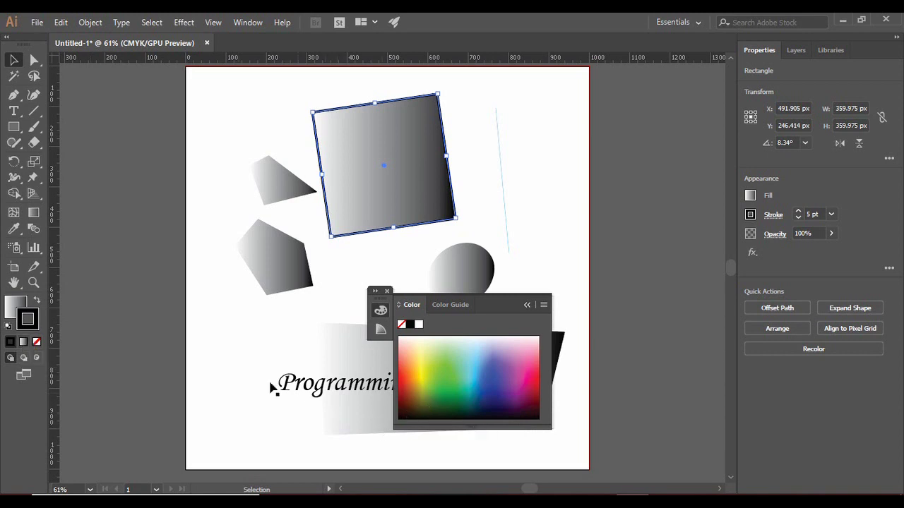
{"action": "left_click", "coordinate": [23, 342]}
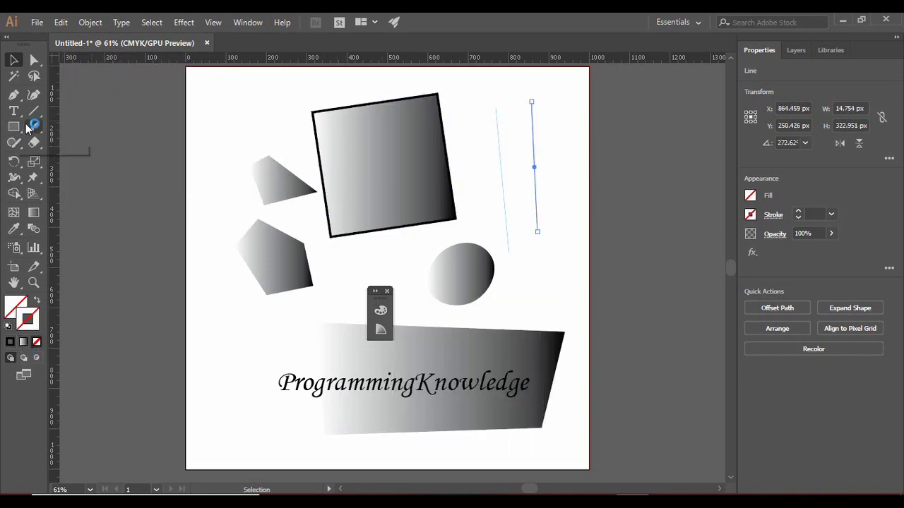
Draw an unfilled rectangle about 98 by 89 px below the pentagon and detach the shape tools into a floating panel.
{"action": "left_click", "coordinate": [15, 126]}
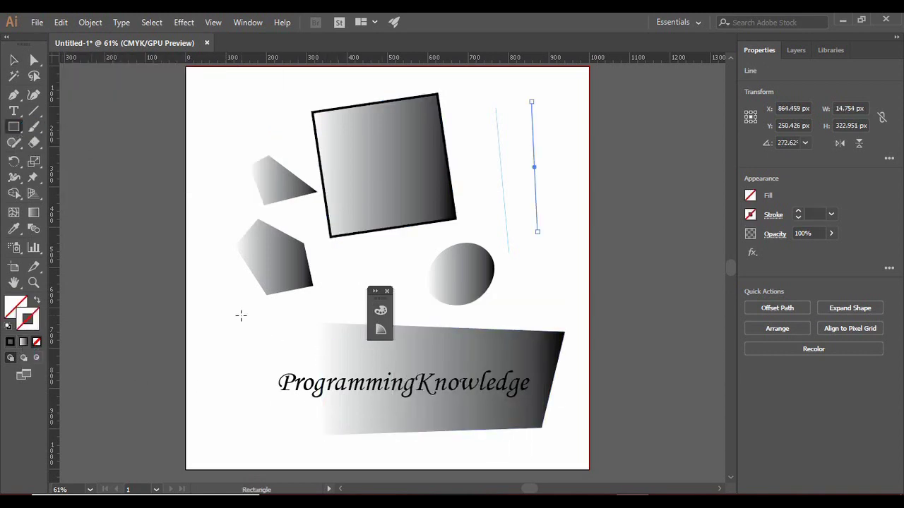
{"action": "left_click_drag", "start_coordinate": [240, 315], "coordinate": [281, 350]}
{"action": "left_click", "coordinate": [20, 132]}
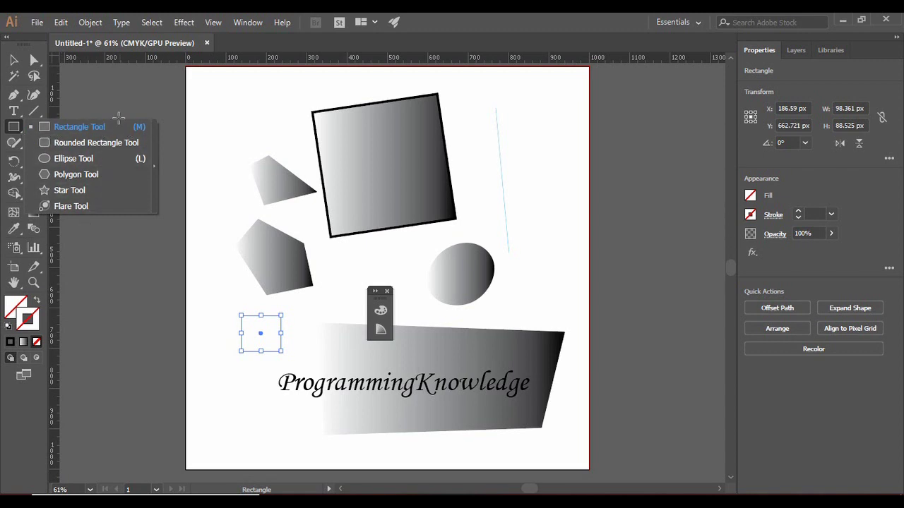
{"action": "left_click", "coordinate": [154, 164]}
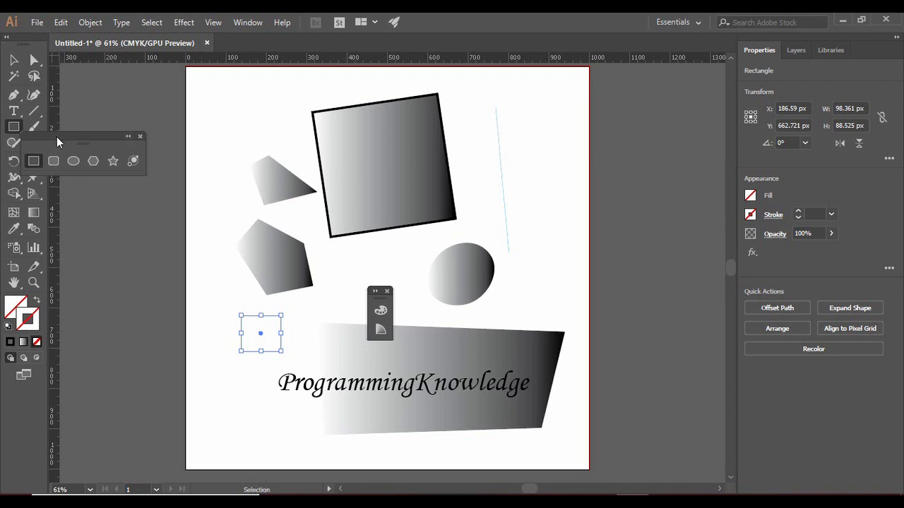
{"action": "left_click_drag", "start_coordinate": [59, 133], "coordinate": [141, 178]}
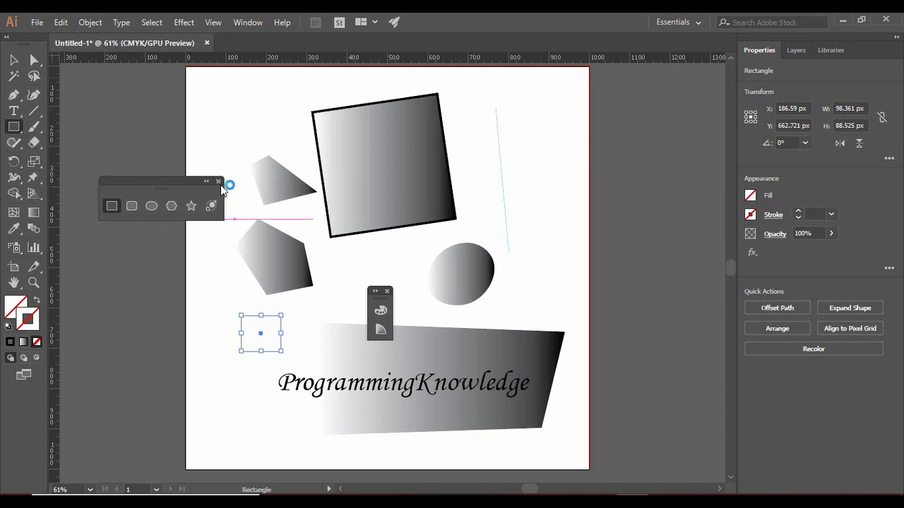
Draw an unfilled rounded rectangle to the right of the rotated square and rotate it to about 277°, placing it below the square.
{"action": "left_click", "coordinate": [131, 206]}
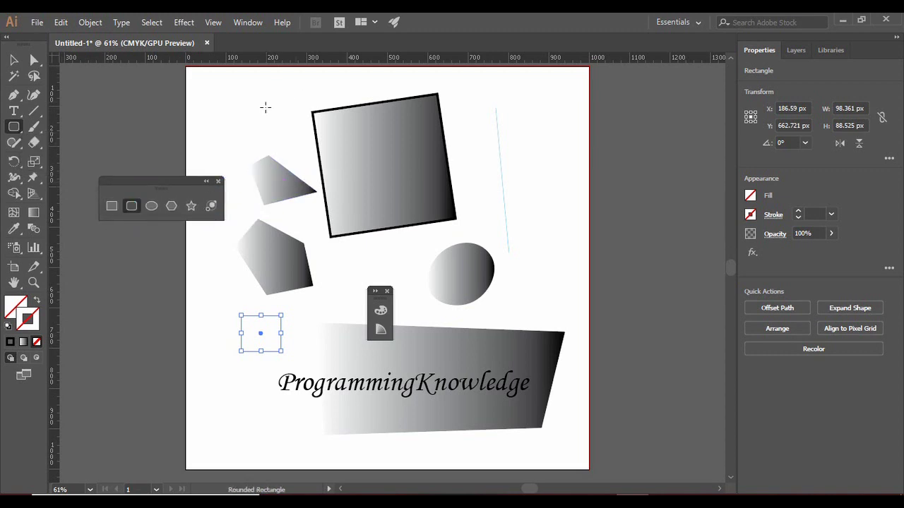
{"action": "left_click_drag", "start_coordinate": [264, 106], "coordinate": [337, 182]}
{"action": "left_click_drag", "start_coordinate": [526, 136], "coordinate": [570, 214]}
{"action": "key", "text": "ctrl+z"}
{"action": "key", "text": "v"}
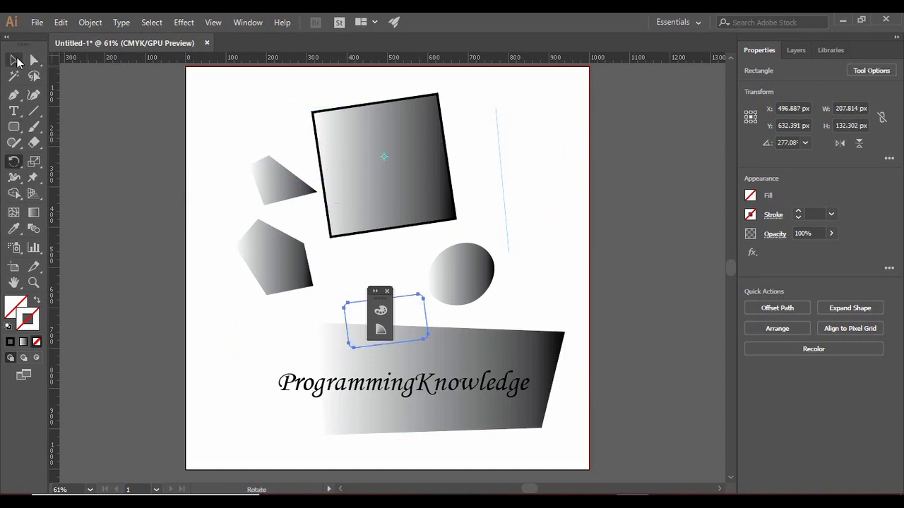
Rotate the pentagon to about 278° with the Rotate tool, around a pivot placed to its lower right.
{"action": "left_click", "coordinate": [264, 266]}
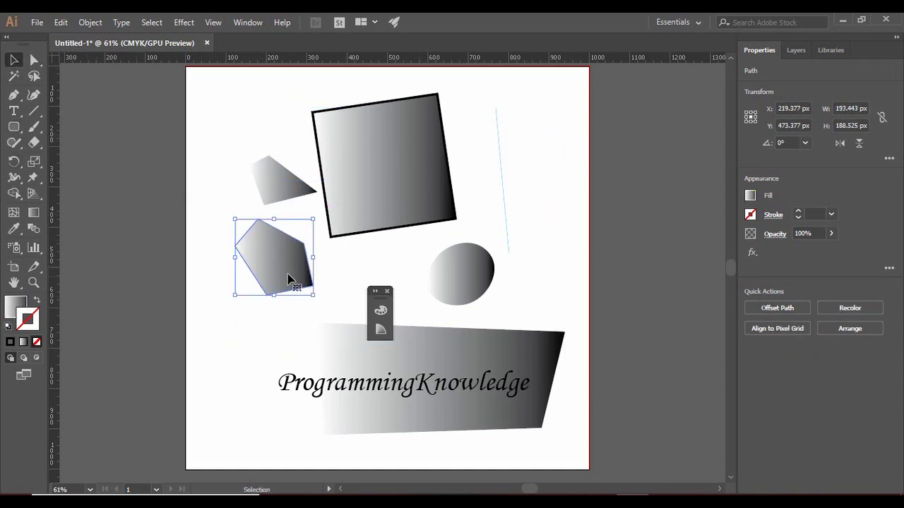
{"action": "left_click", "coordinate": [15, 164]}
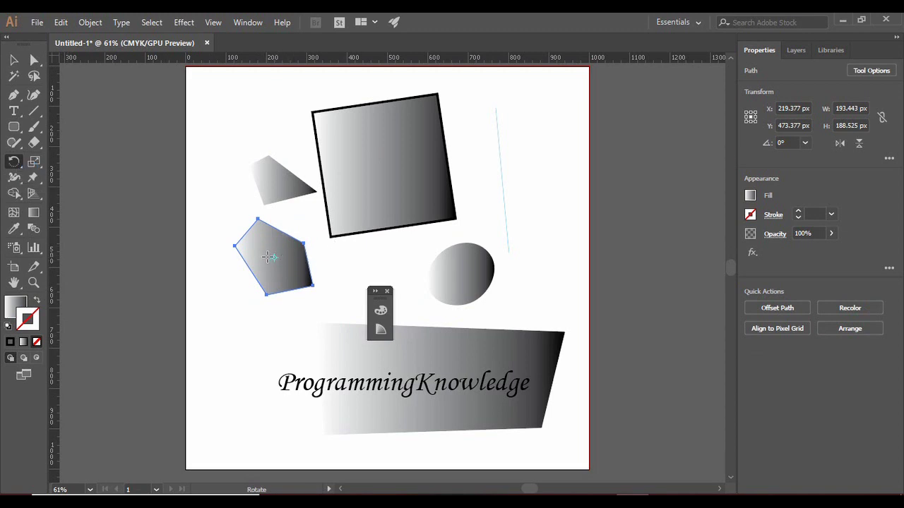
{"action": "left_click_drag", "start_coordinate": [275, 259], "coordinate": [230, 306]}
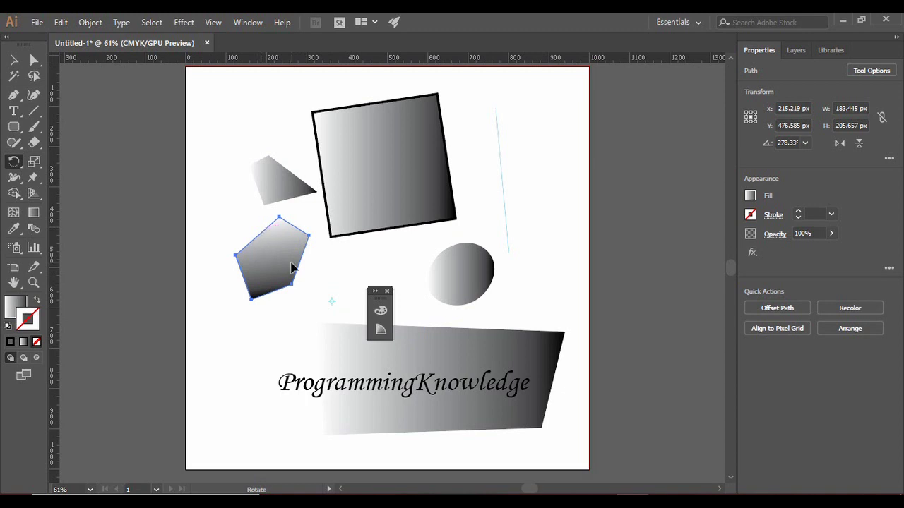
{"action": "left_click_drag", "start_coordinate": [275, 268], "coordinate": [258, 300]}
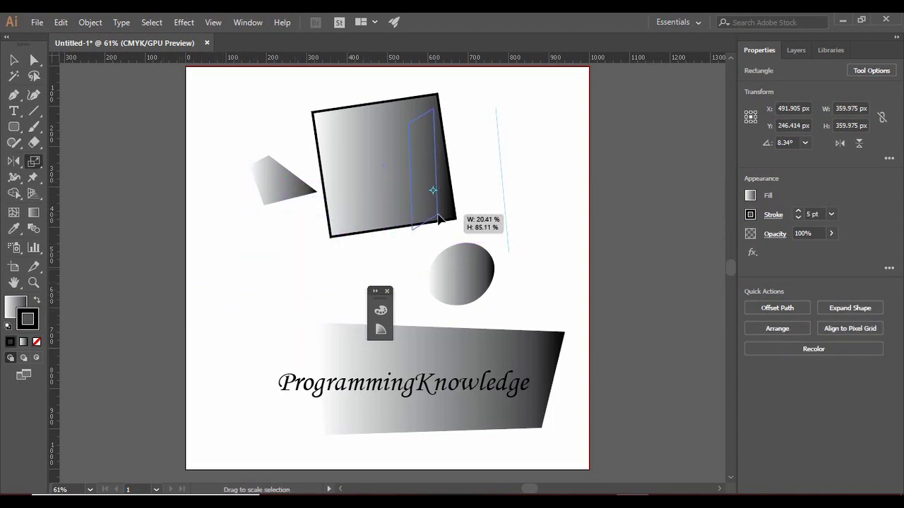
Enlarge the rotated square with the Scale tool to about 703 by 508 px.
{"action": "left_click_drag", "start_coordinate": [456, 209], "coordinate": [479, 222]}
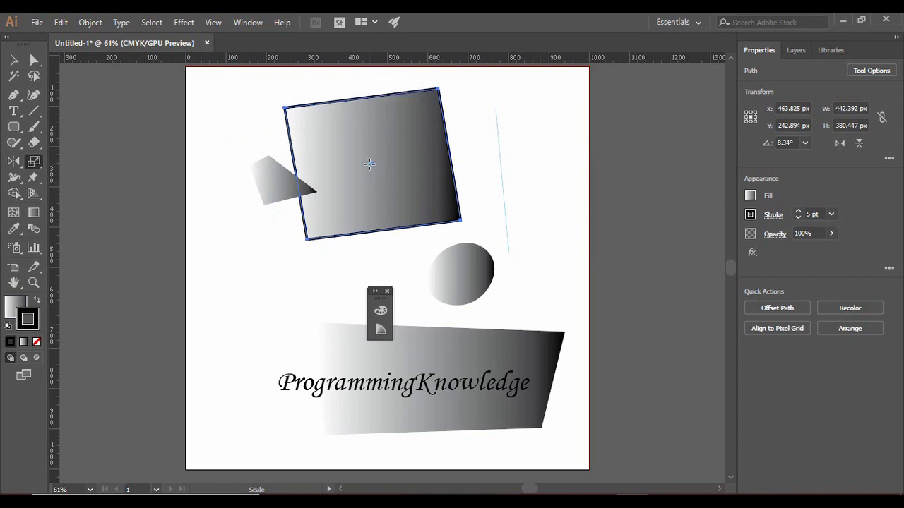
{"action": "left_click_drag", "start_coordinate": [462, 219], "coordinate": [515, 241]}
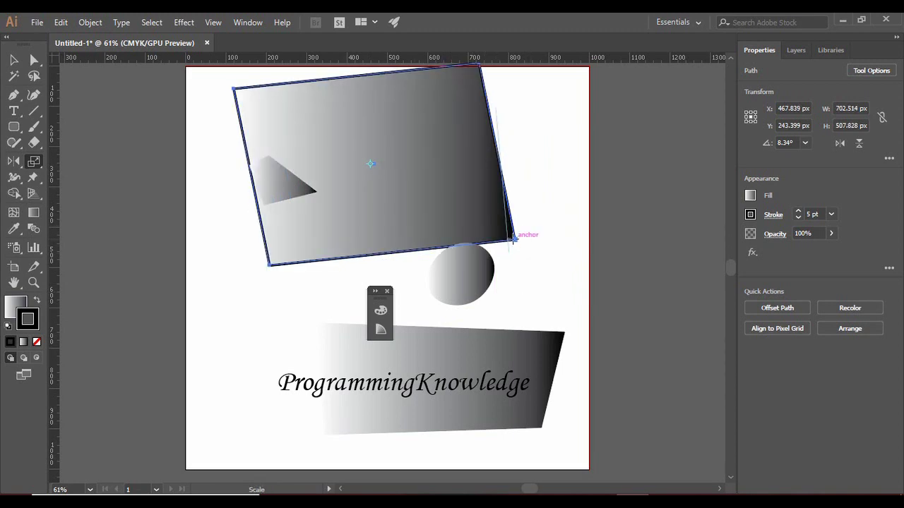
{"action": "left_click", "coordinate": [12, 61]}
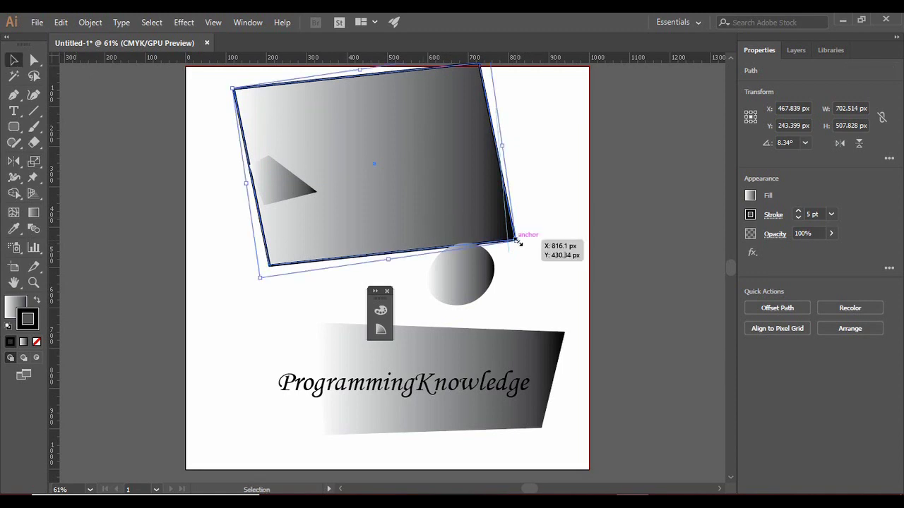
Shrink the large rotated square to about 523 by 378 px and apply the small gradient shape's strokeless appearance to it with the Eyedropper.
{"action": "left_click_drag", "start_coordinate": [517, 242], "coordinate": [444, 202]}
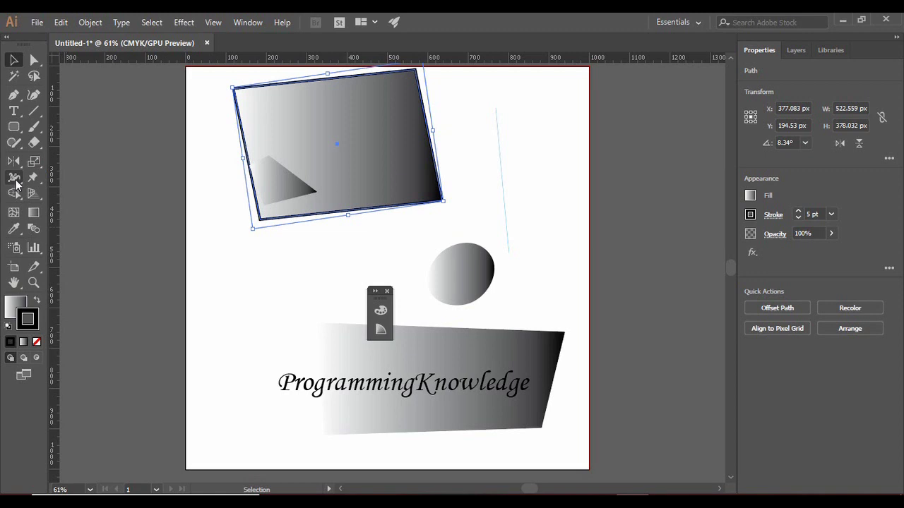
{"action": "left_click", "coordinate": [15, 230]}
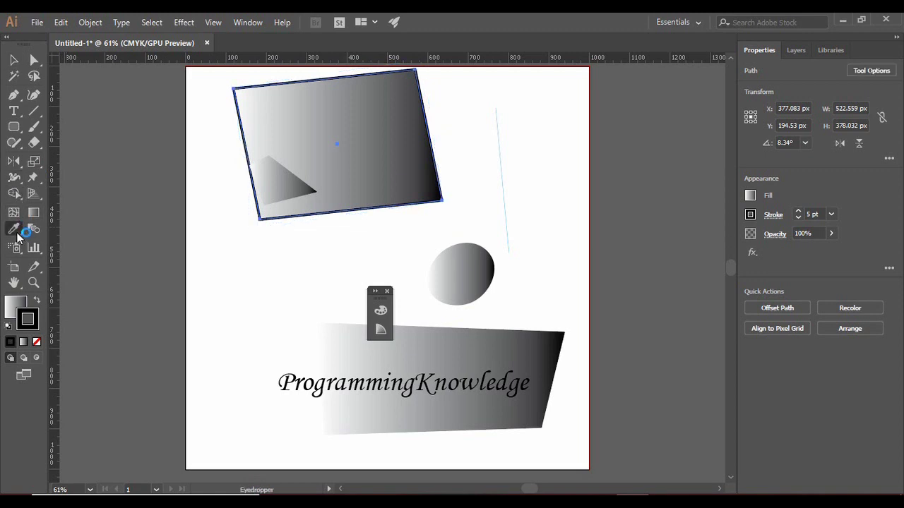
{"action": "left_click", "coordinate": [302, 183]}
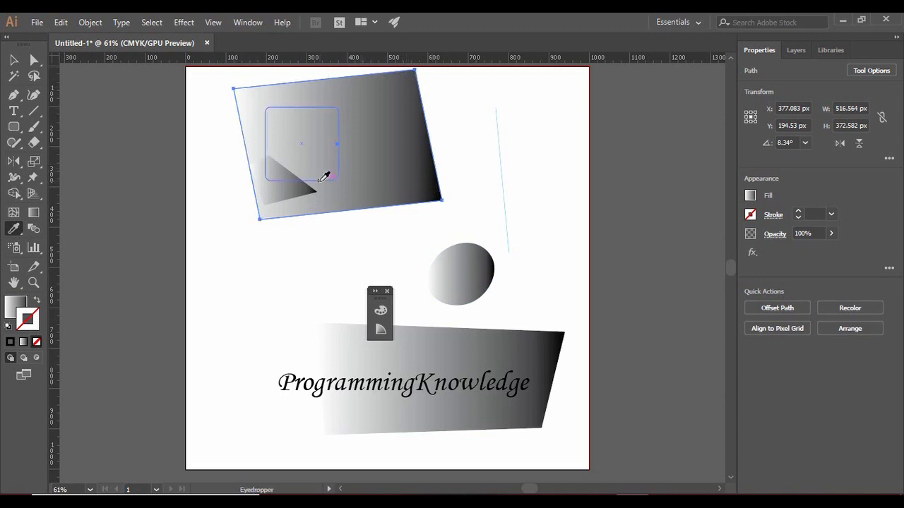
Pan the artboard view slightly left and up with the Hand tool.
{"action": "key", "text": "ctrl+z"}
{"action": "key", "text": "g"}
{"action": "left_click", "coordinate": [20, 283]}
{"action": "left_click_drag", "start_coordinate": [256, 202], "coordinate": [201, 194]}
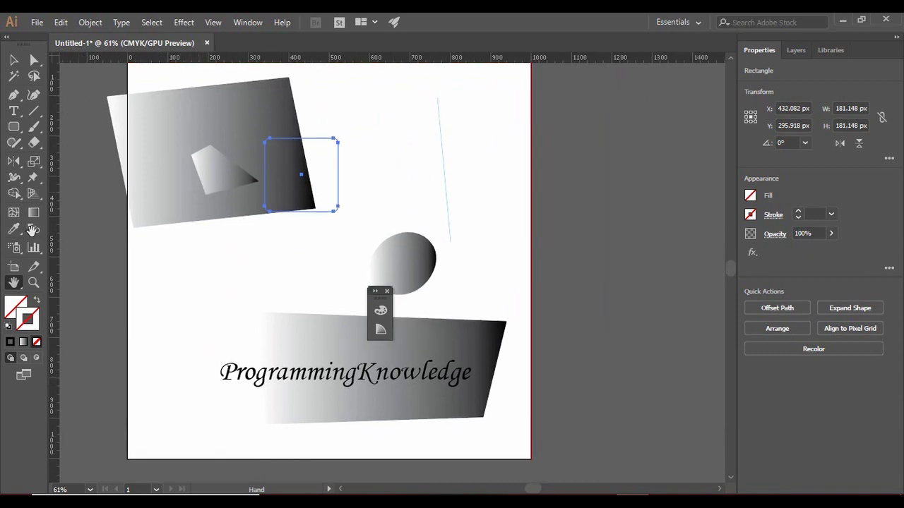
Zoom in to 400% on the upper-right corner of the rounded rectangle with the Zoom tool.
{"action": "left_click", "coordinate": [33, 282]}
{"action": "left_click", "coordinate": [276, 265]}
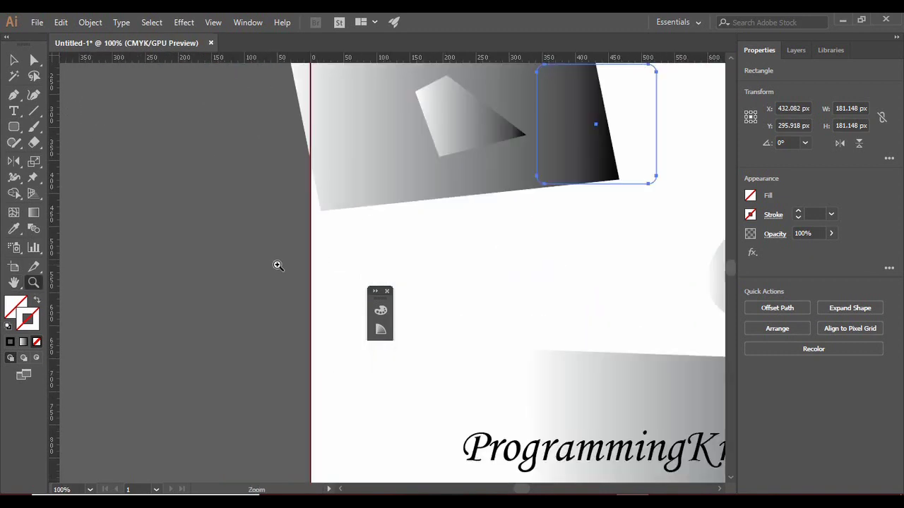
{"action": "left_click", "coordinate": [501, 156]}
{"action": "left_click", "coordinate": [548, 137]}
{"action": "left_click", "coordinate": [415, 221]}
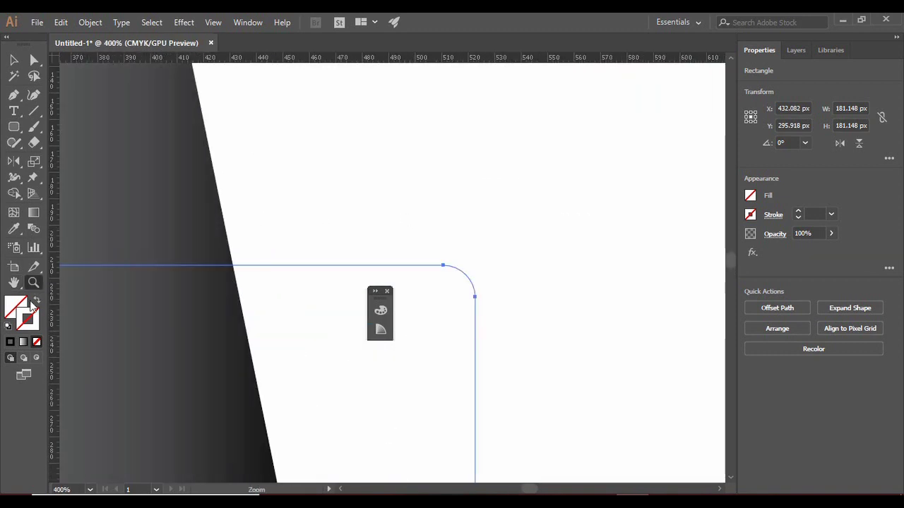